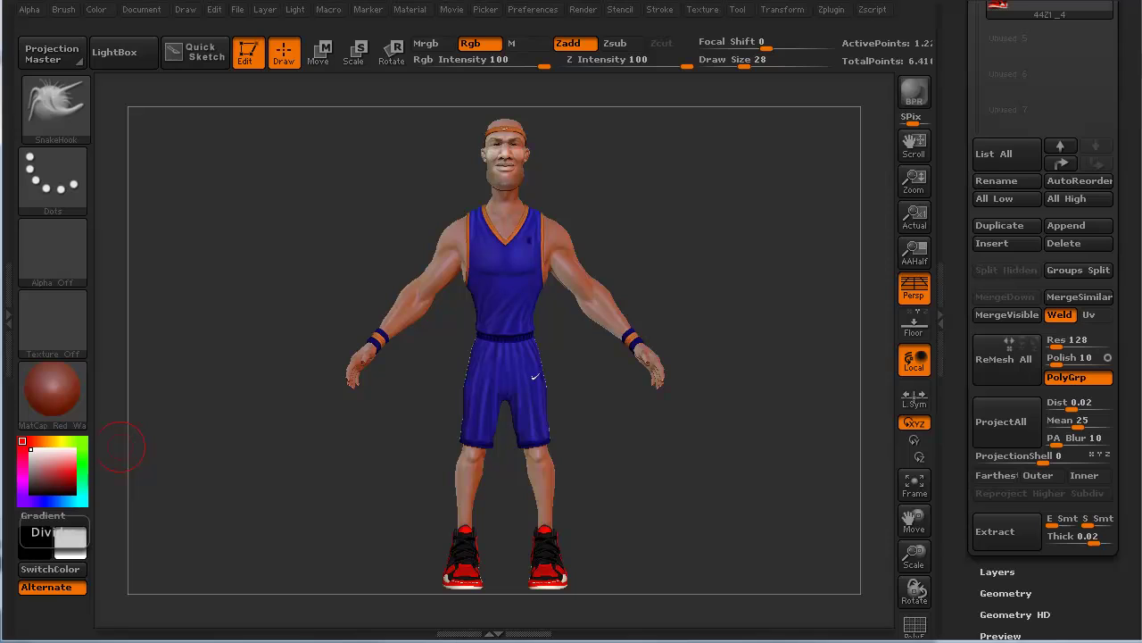
- Remove the Material palette from its side tray and dock the Document palette in the tray that holds the Tool palette
drag(289, 517, 308, 471)
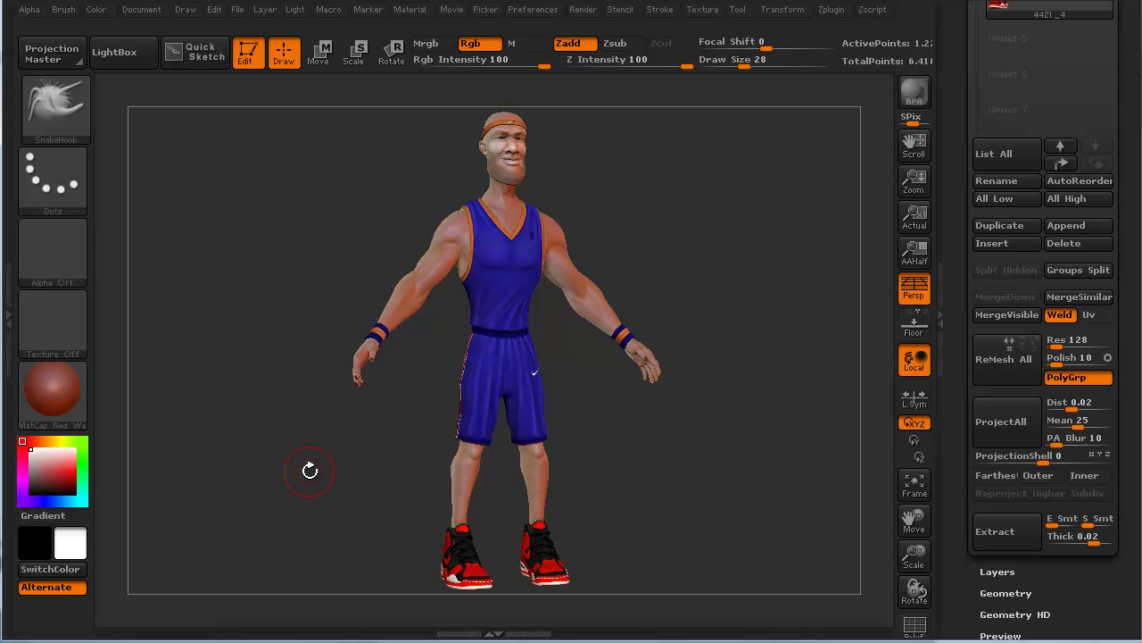
click(141, 11)
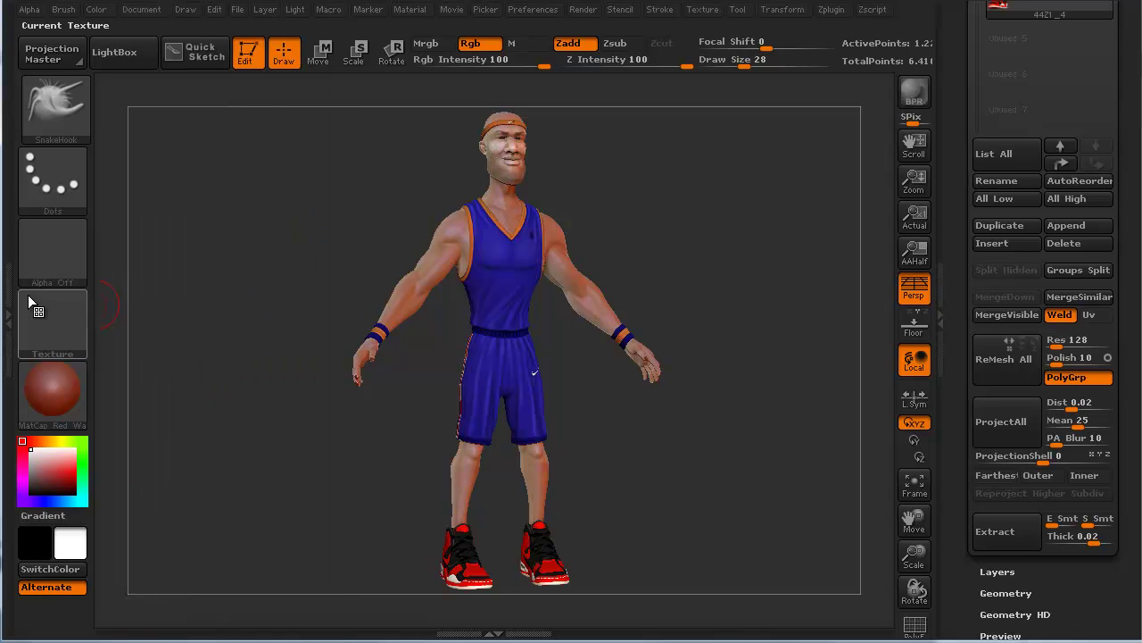
click(9, 307)
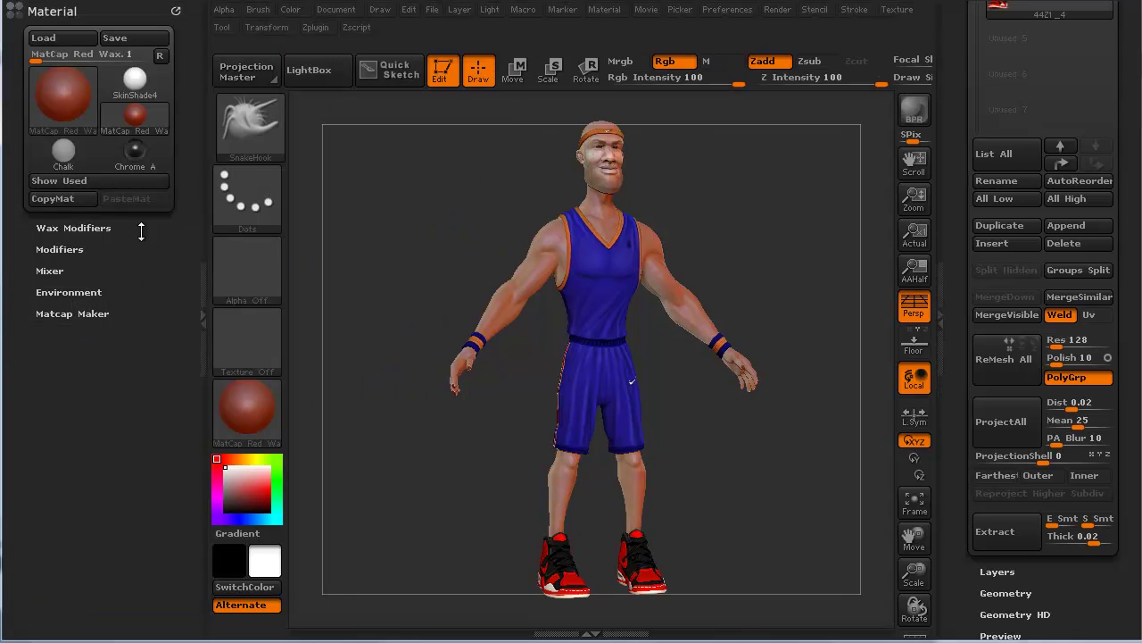
click(174, 9)
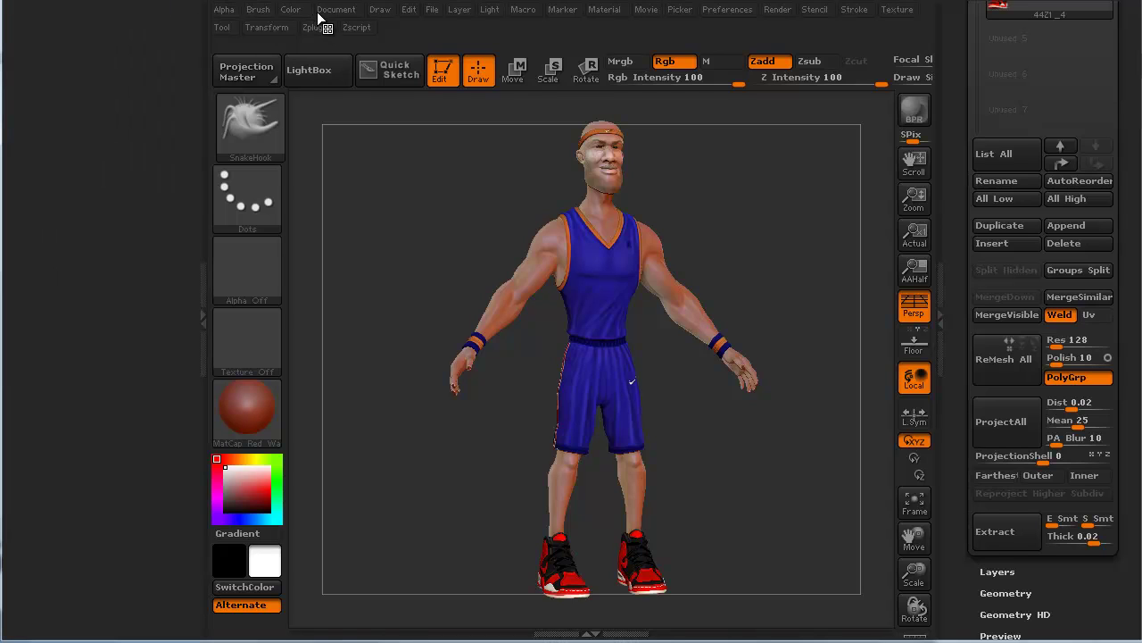
click(334, 10)
click(324, 28)
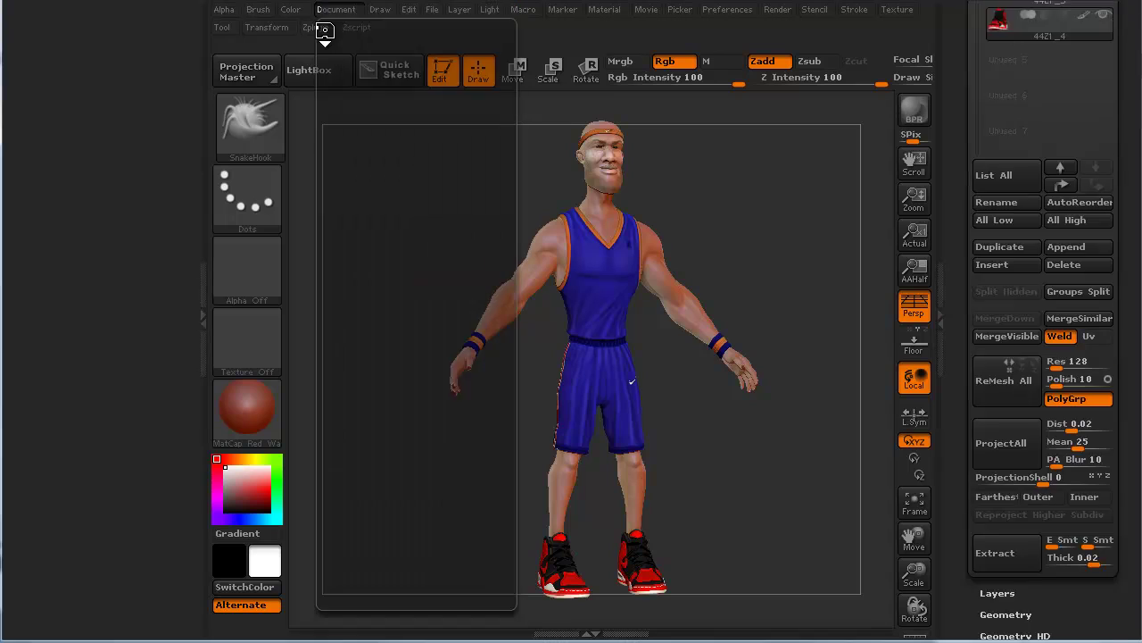
click(200, 295)
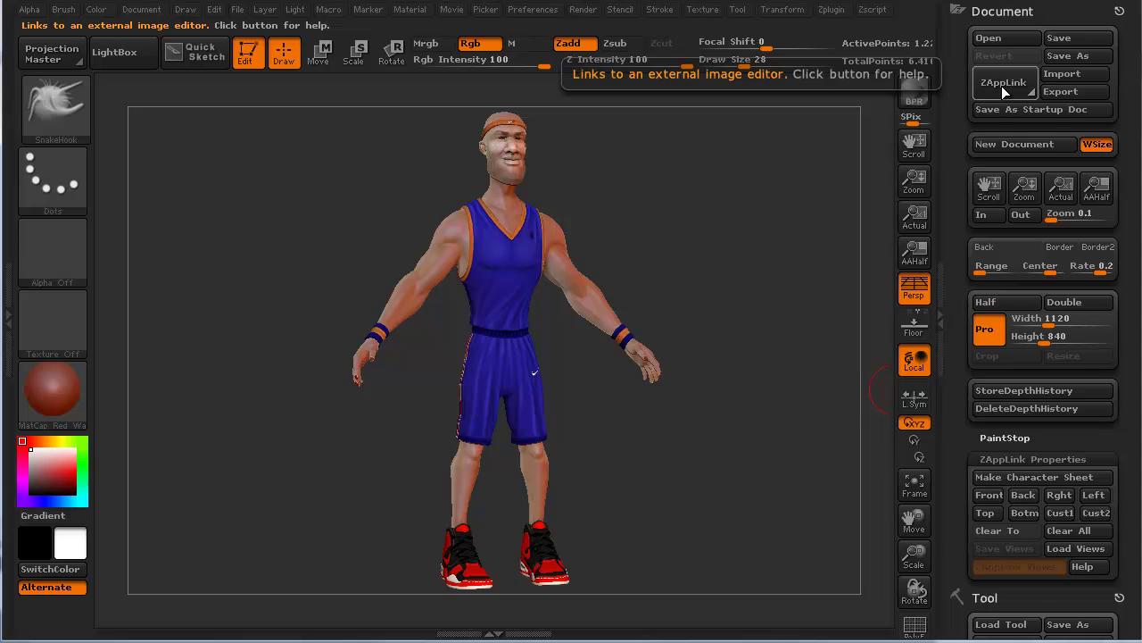
- Look over the ZAppLink Properties view options in the Document palette
click(1036, 457)
click(1056, 459)
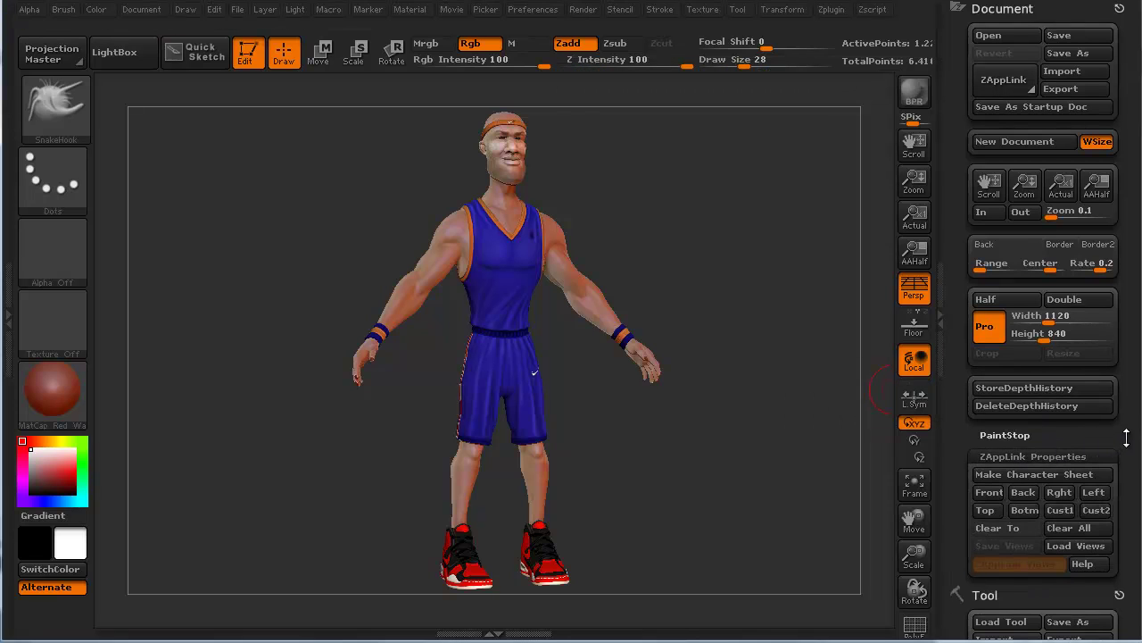
scroll(1093, 455, down, 2)
click(1119, 536)
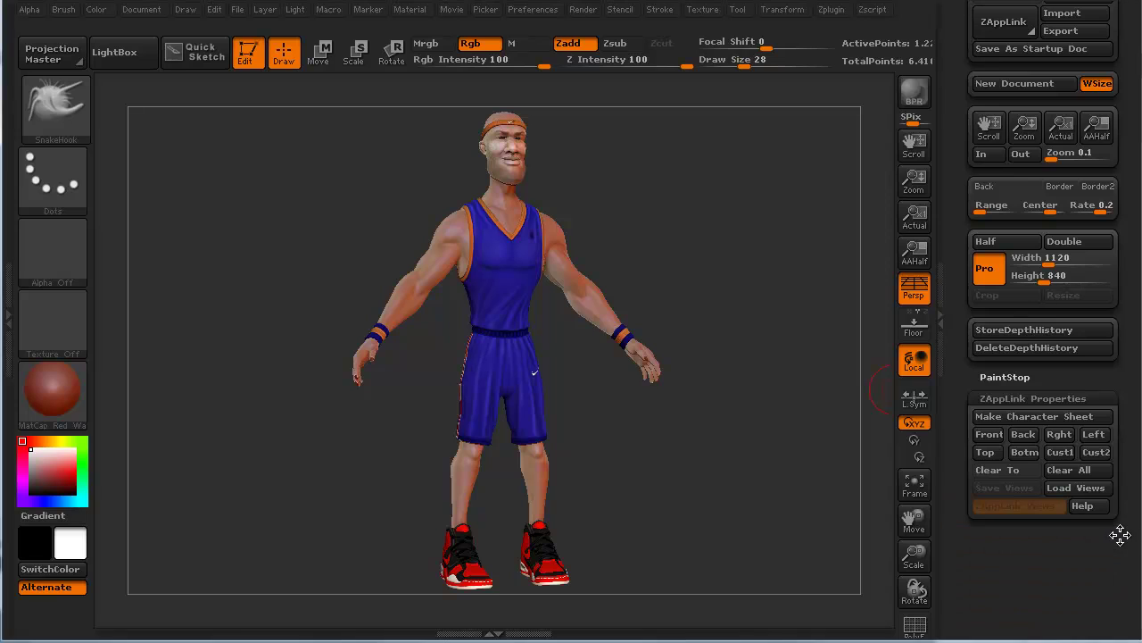
drag(1132, 339, 1132, 412)
- Store the character's straight-on pose as the Front and Back views, and its side profile as the Right and Left views
mouse_move(286, 459)
mouse_down()
mouse_move(248, 461)
mouse_move(262, 479)
mouse_up()
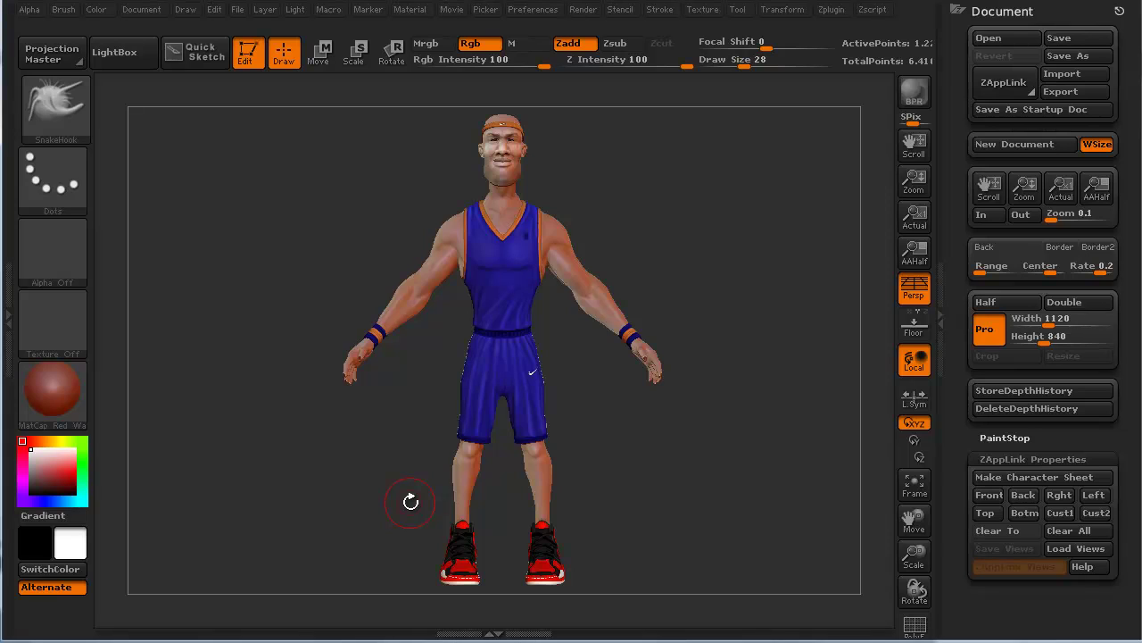
ctrl+click(1112, 513)
ctrl+click(1112, 512)
drag(268, 348, 298, 415)
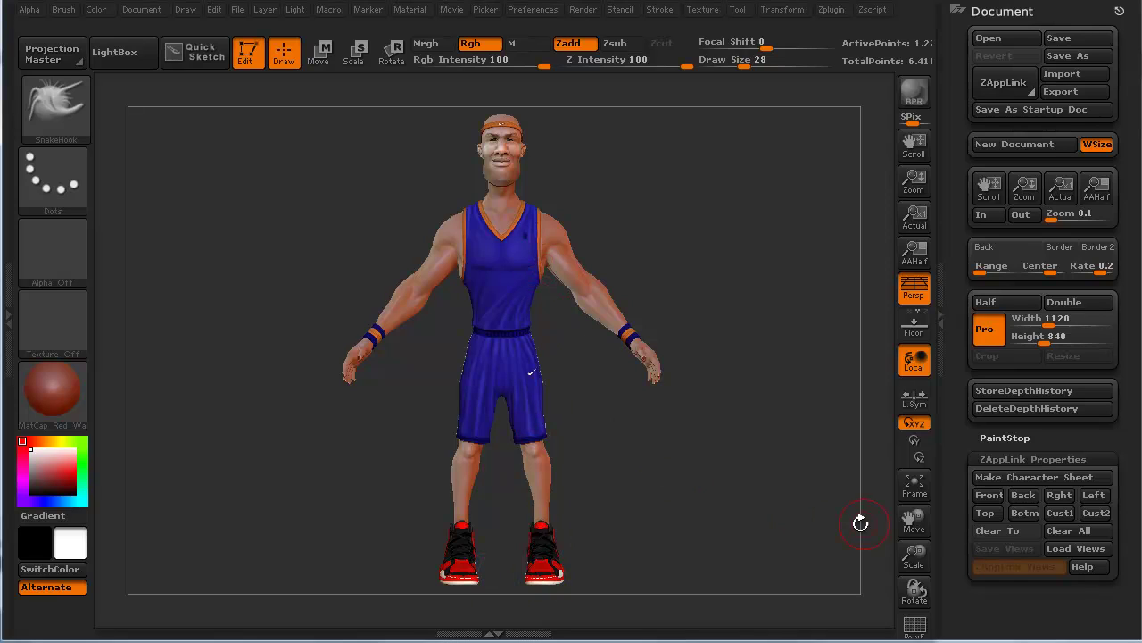
click(988, 497)
click(1023, 498)
drag(648, 500, 339, 518)
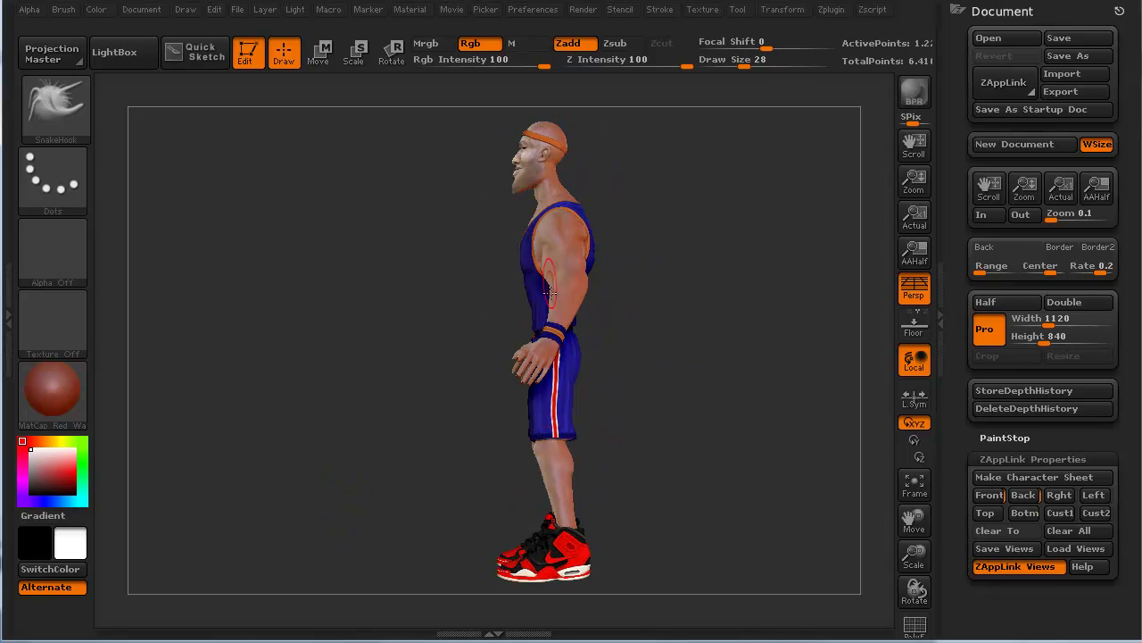
click(1056, 494)
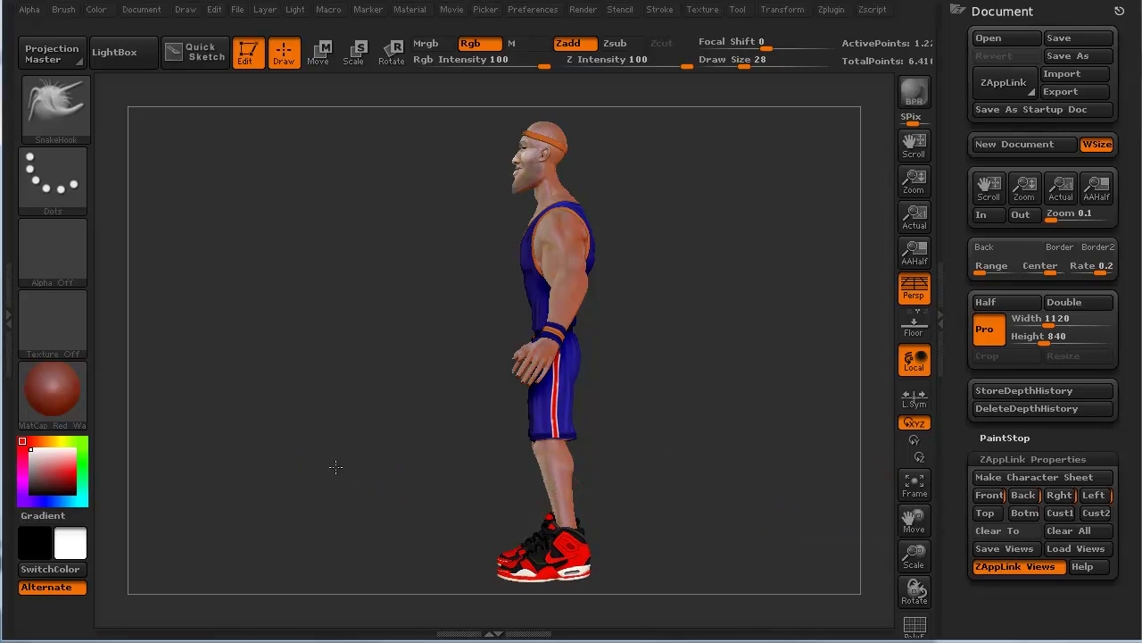
- Store two opposite three-quarter angles of the character as the Cust1 and Cust2 views
drag(345, 454, 312, 480)
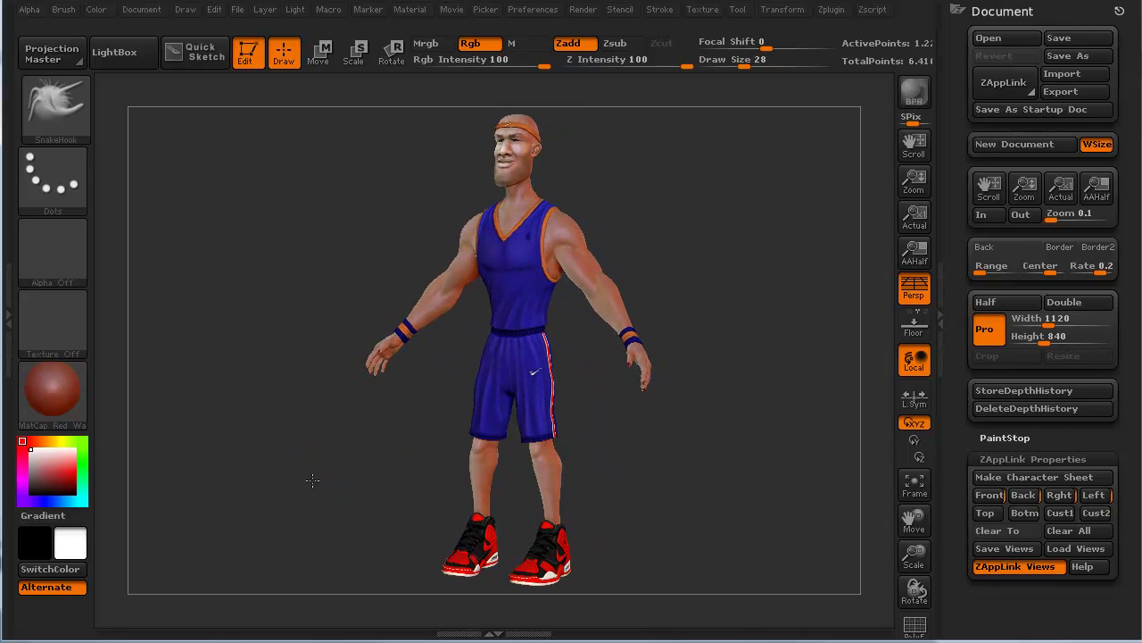
click(1058, 512)
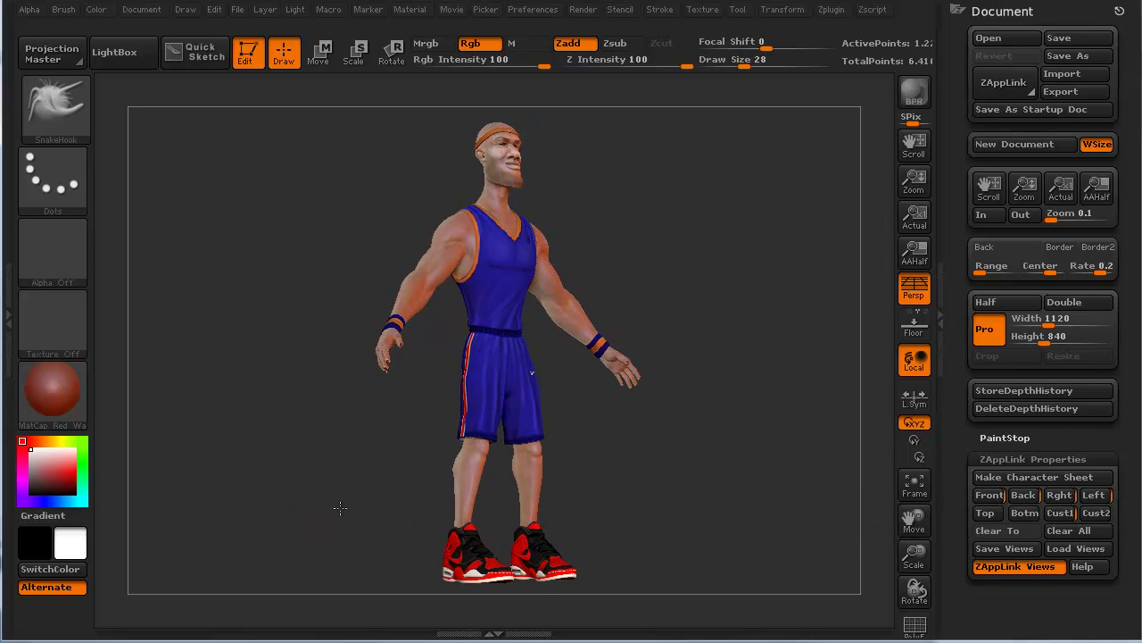
mouse_move(281, 502)
mouse_down()
mouse_move(278, 521)
mouse_move(293, 497)
mouse_up()
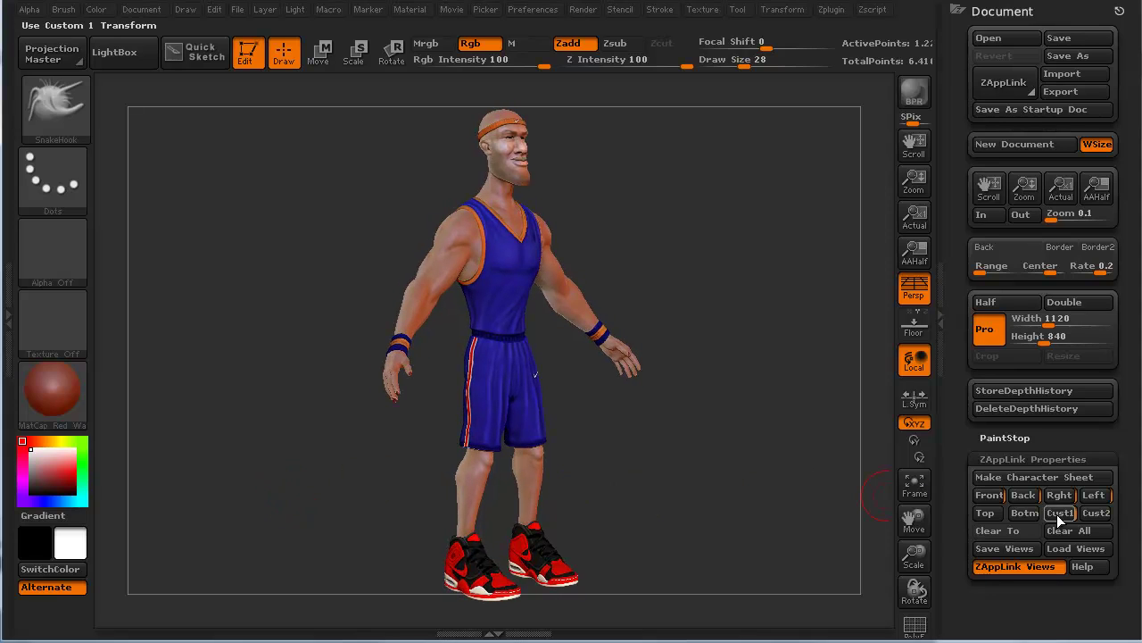
click(205, 602)
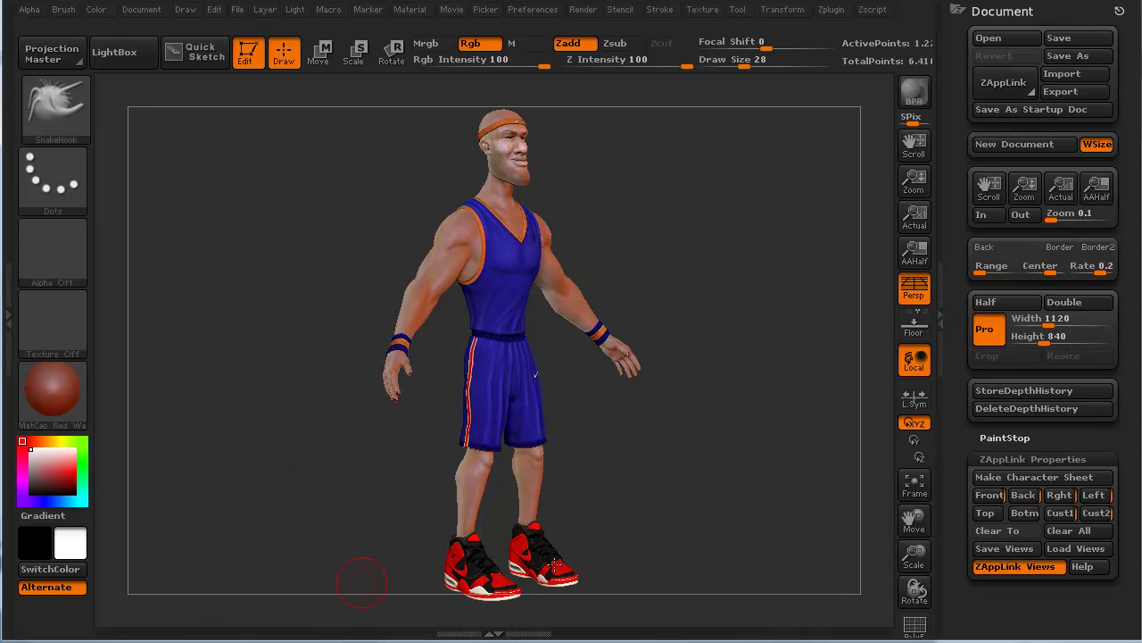
- Recall the stored Front, Back, Right, Left, Cust1 and Cust2 views in turn to check them
click(989, 497)
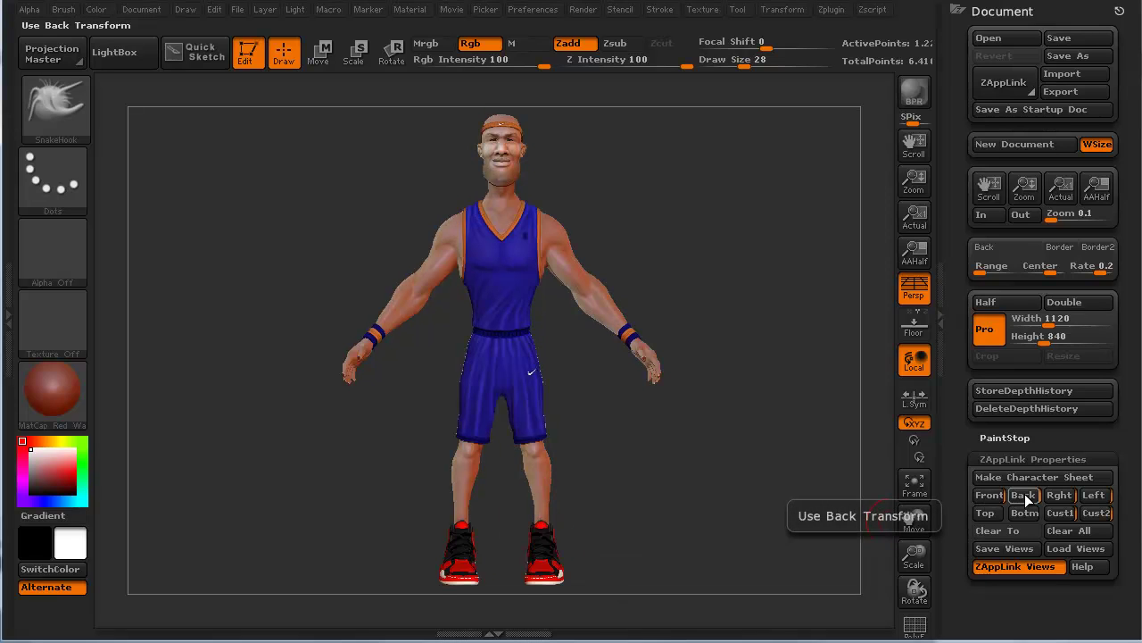
click(1025, 497)
click(1059, 496)
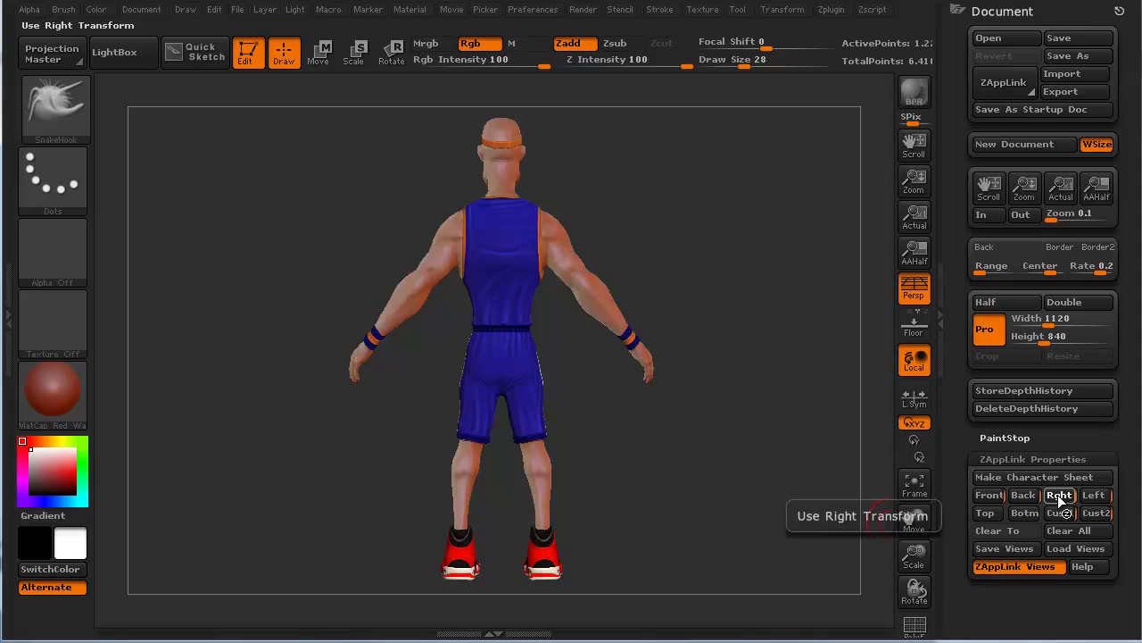
click(1093, 497)
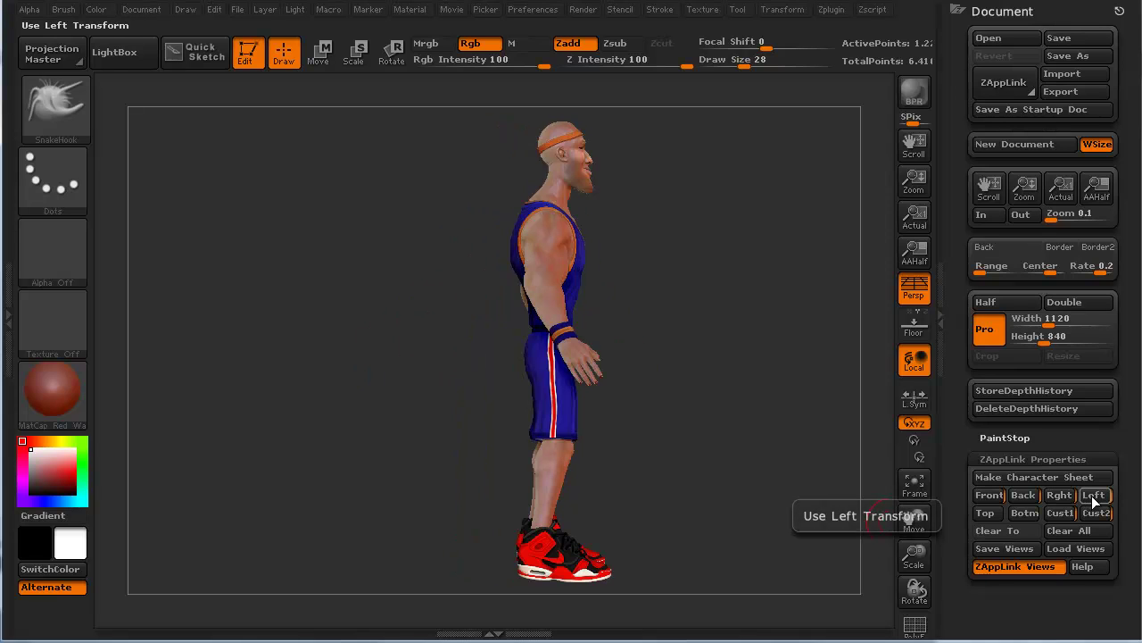
click(1068, 513)
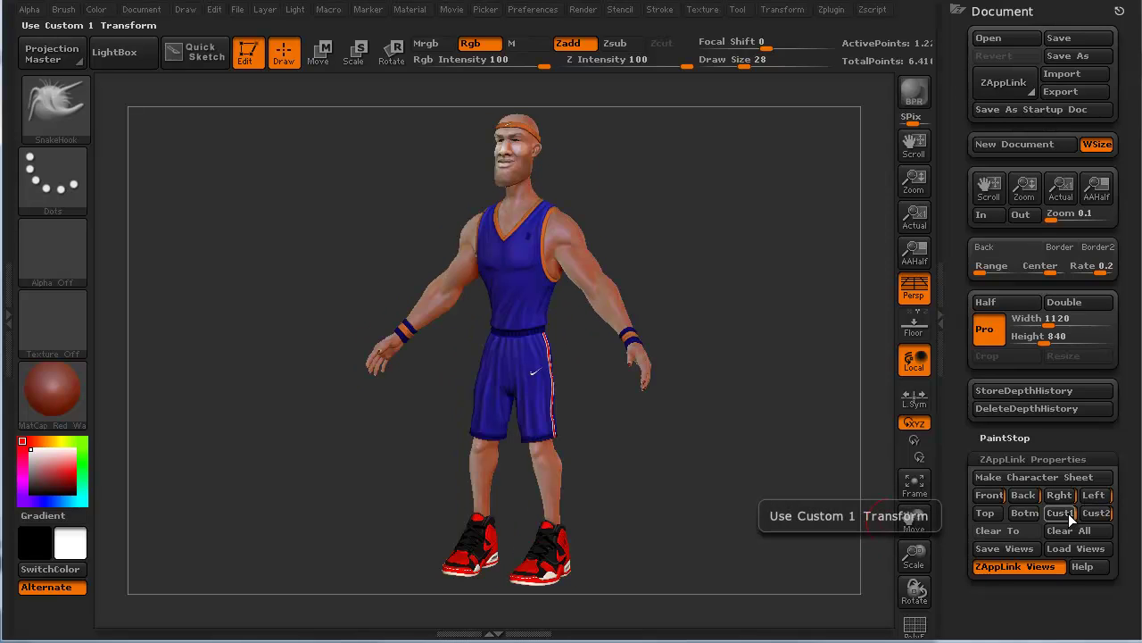
click(1092, 511)
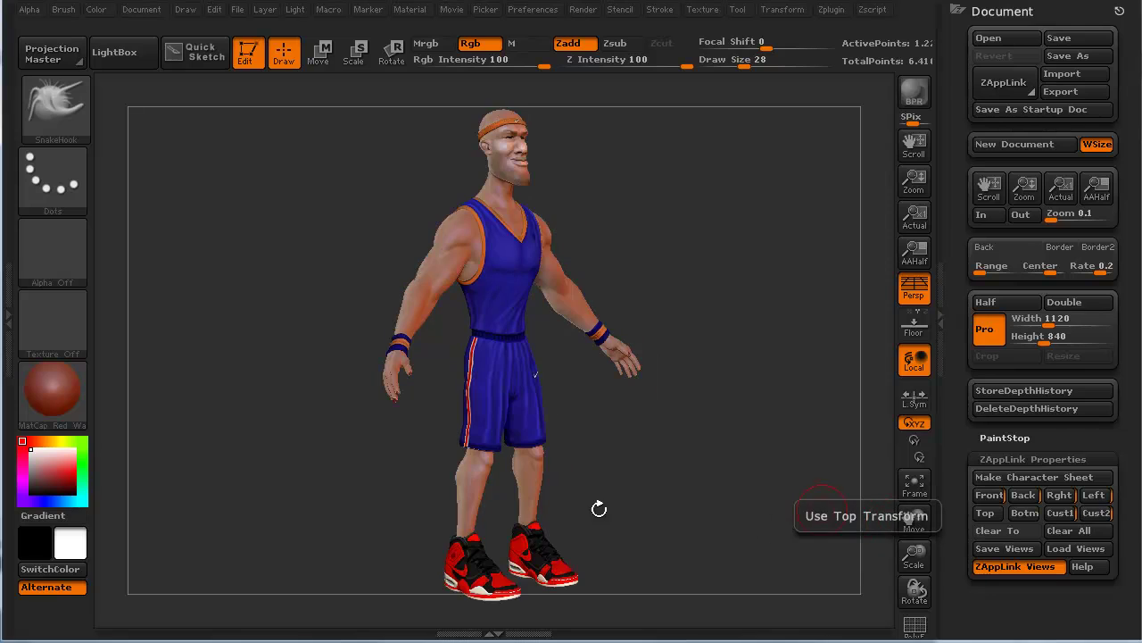
- Make a character sheet from the stored views and inspect the figures at 100% in Photoshop
click(1014, 478)
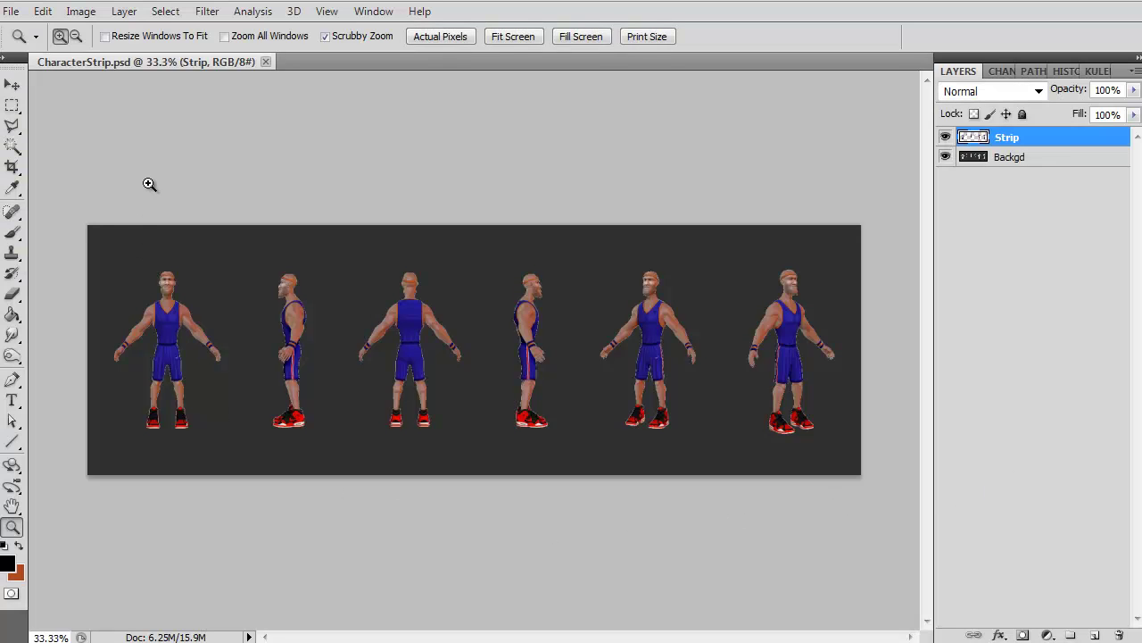
click(101, 350)
click(205, 336)
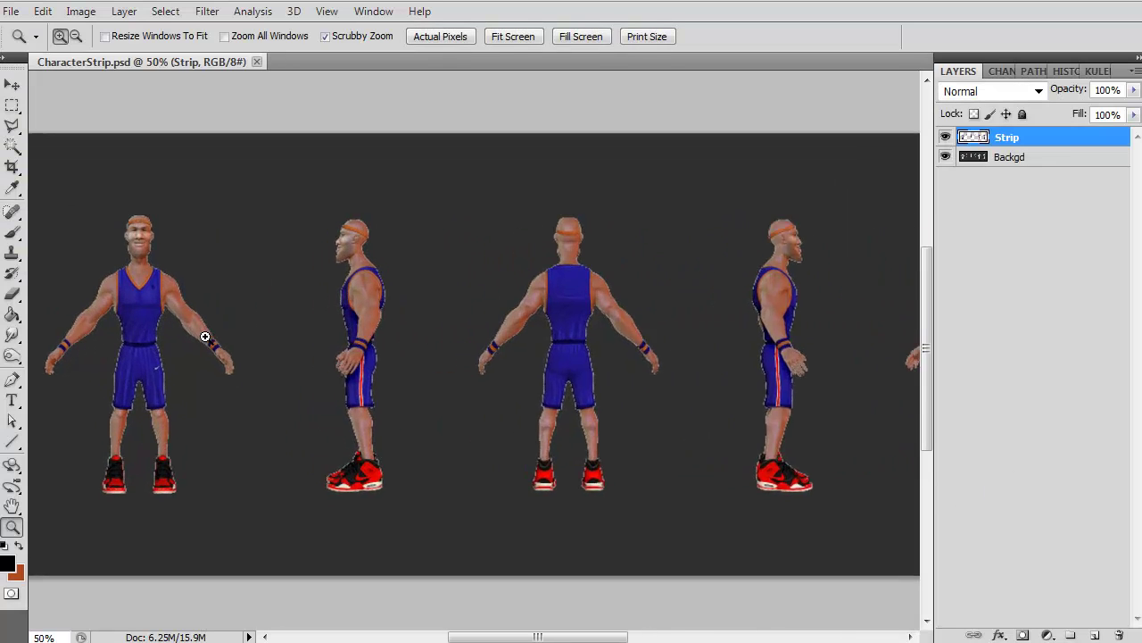
click(332, 360)
drag(199, 464, 445, 457)
drag(534, 517, 383, 510)
drag(458, 515, 377, 516)
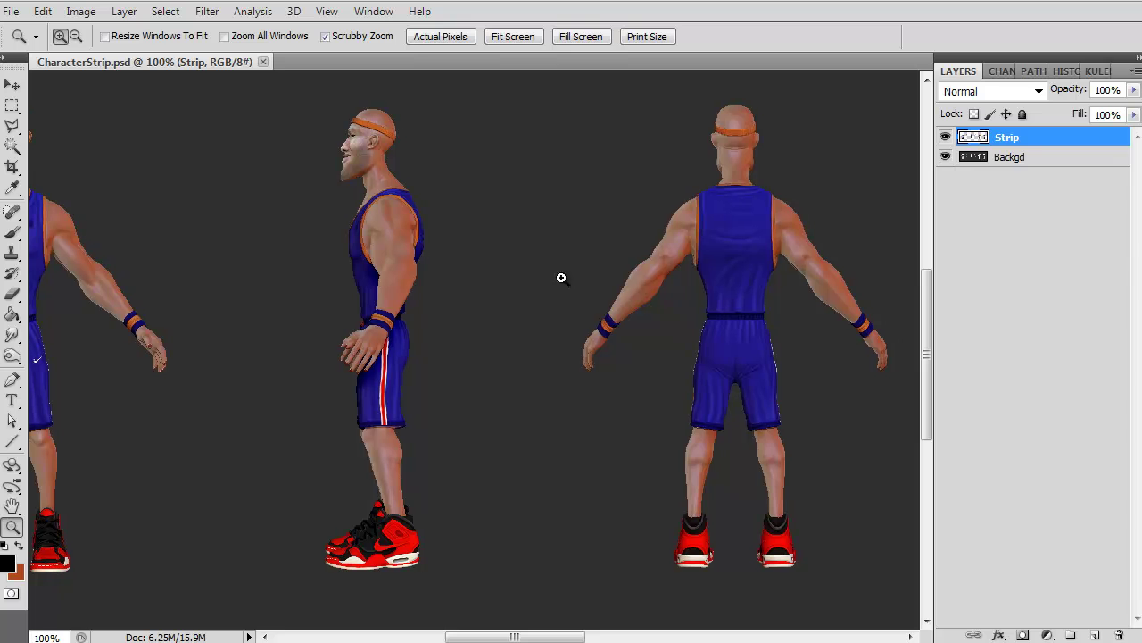
drag(229, 434, 551, 429)
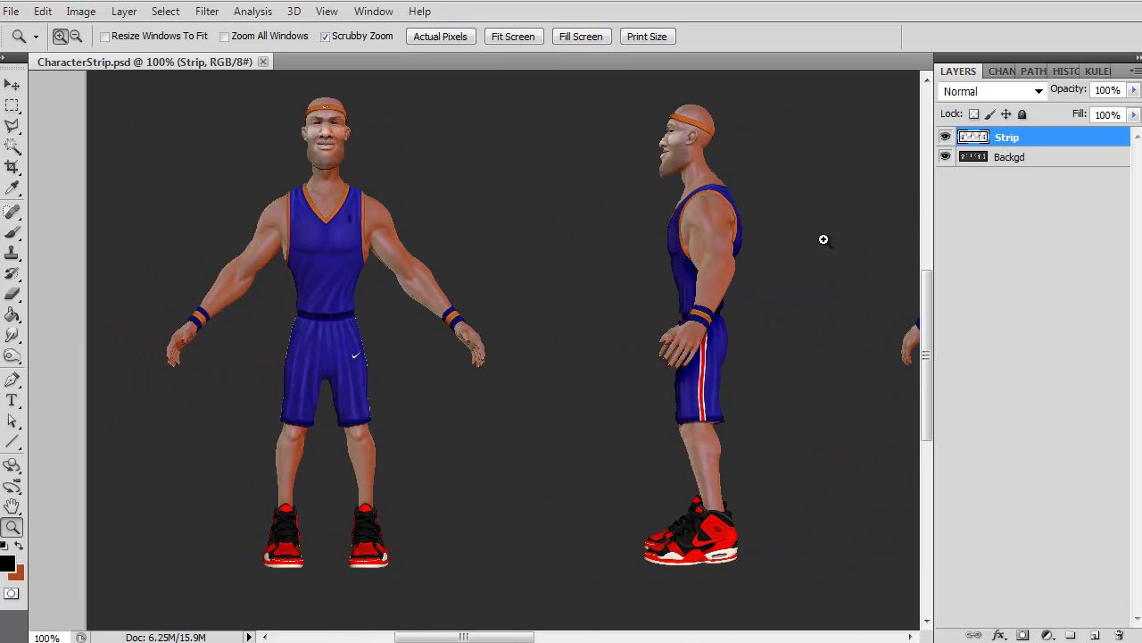
- Toggle the Backgd layer's visibility and examine the figures on the Strip layer against transparency
click(945, 158)
drag(544, 499, 495, 501)
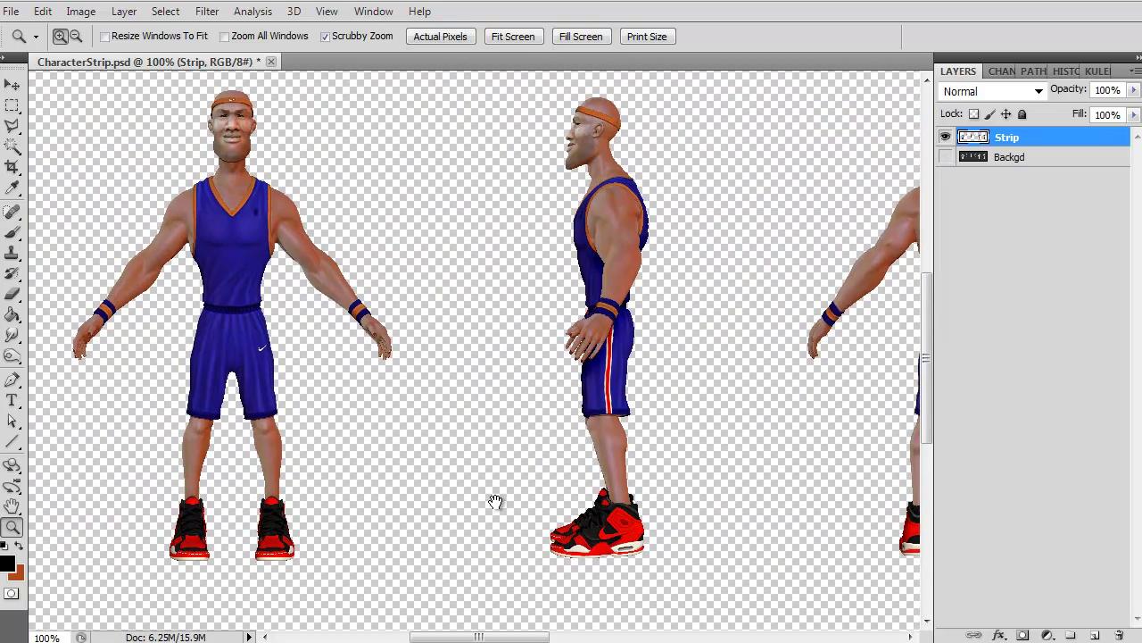
click(945, 158)
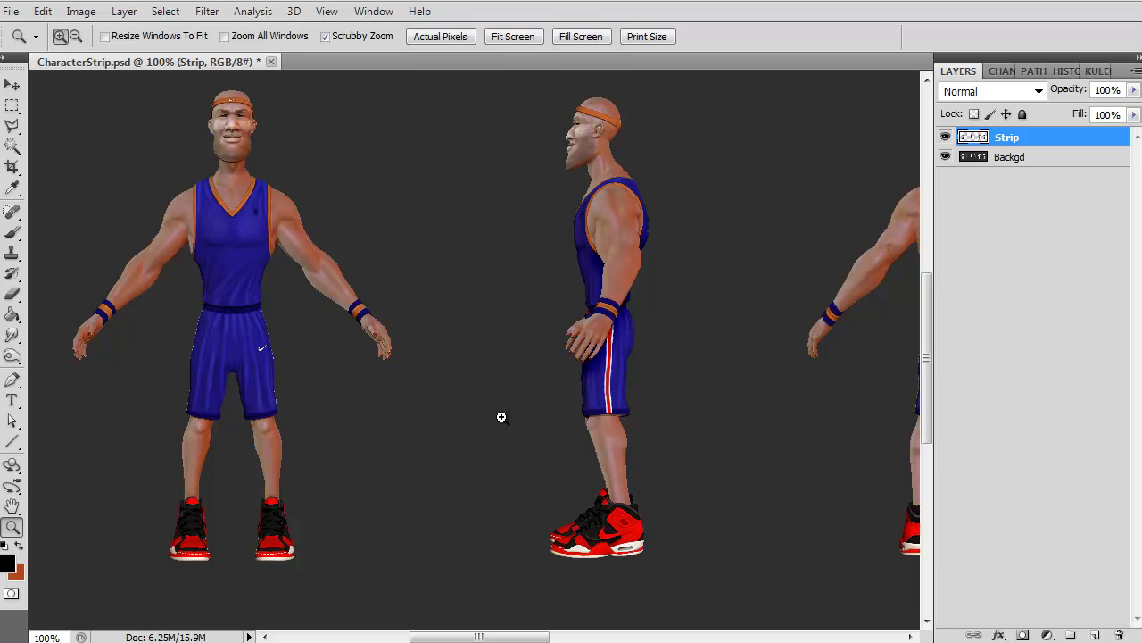
click(946, 158)
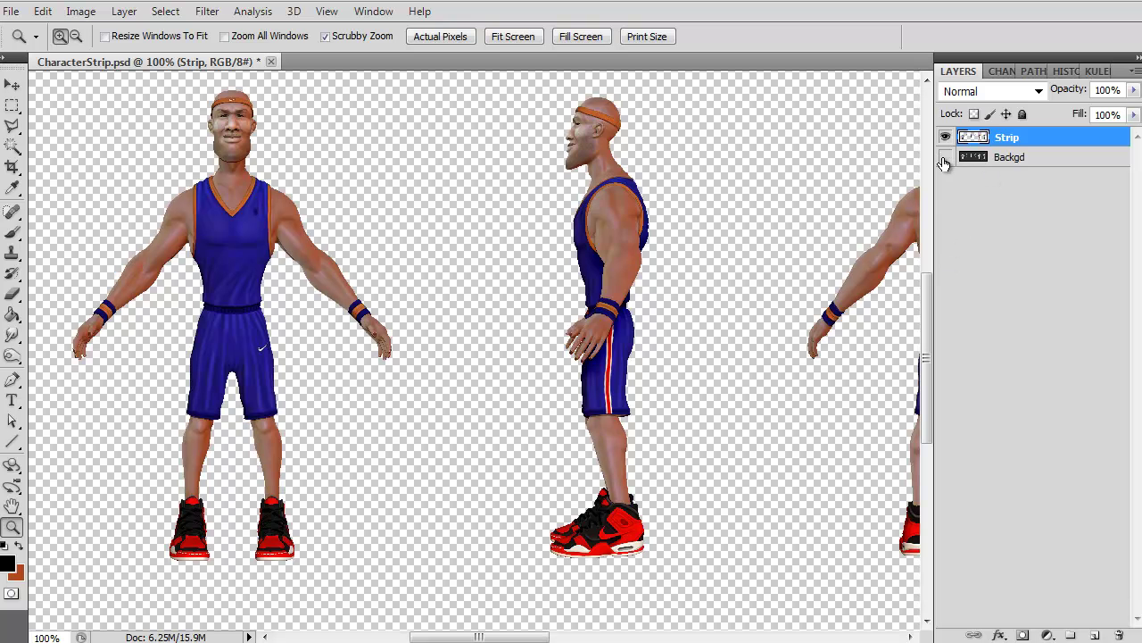
drag(416, 383, 334, 434)
drag(749, 441, 238, 438)
drag(587, 454, 39, 451)
drag(426, 505, 454, 479)
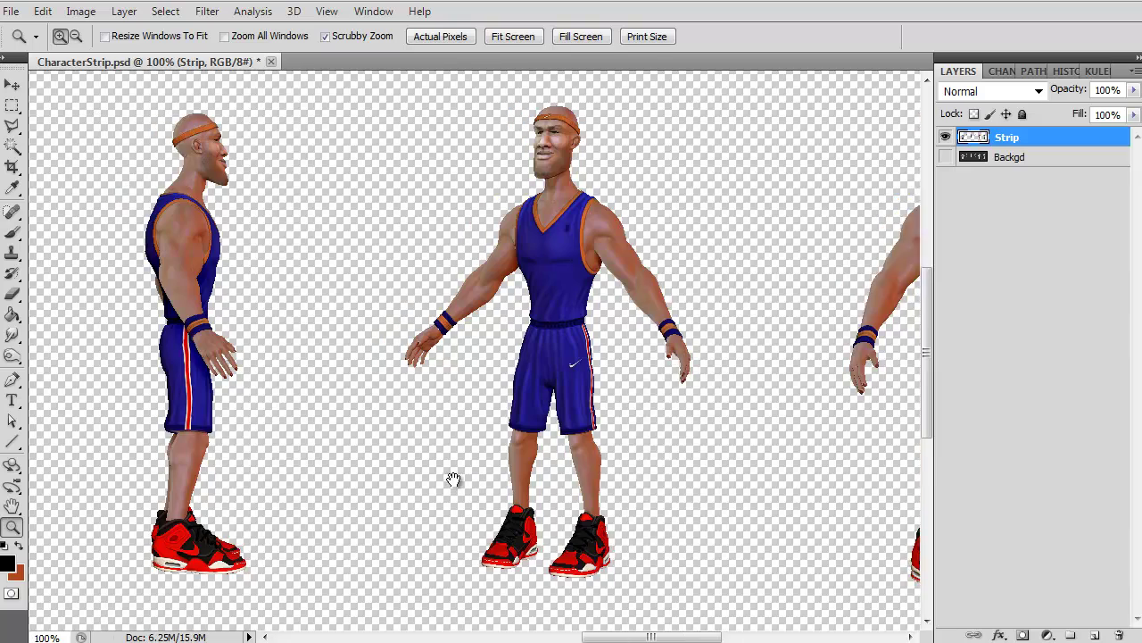
drag(336, 464, 707, 459)
drag(384, 461, 722, 469)
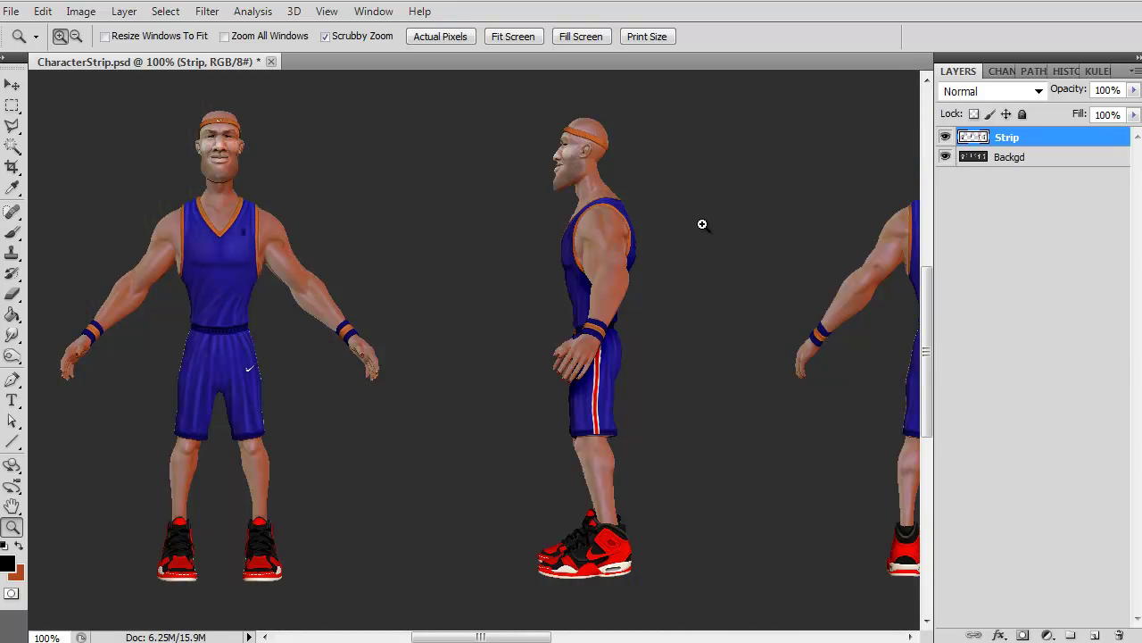
- Close CharacterStrip.psd without saving the changes and return to ZBrush
key(ctrl+w)
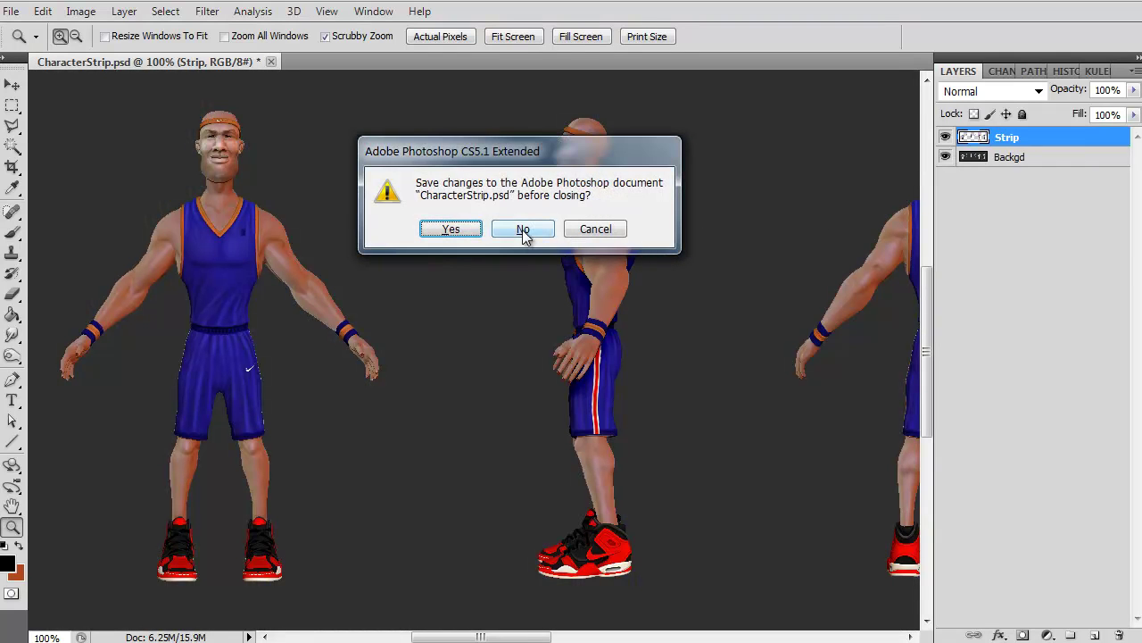
click(523, 230)
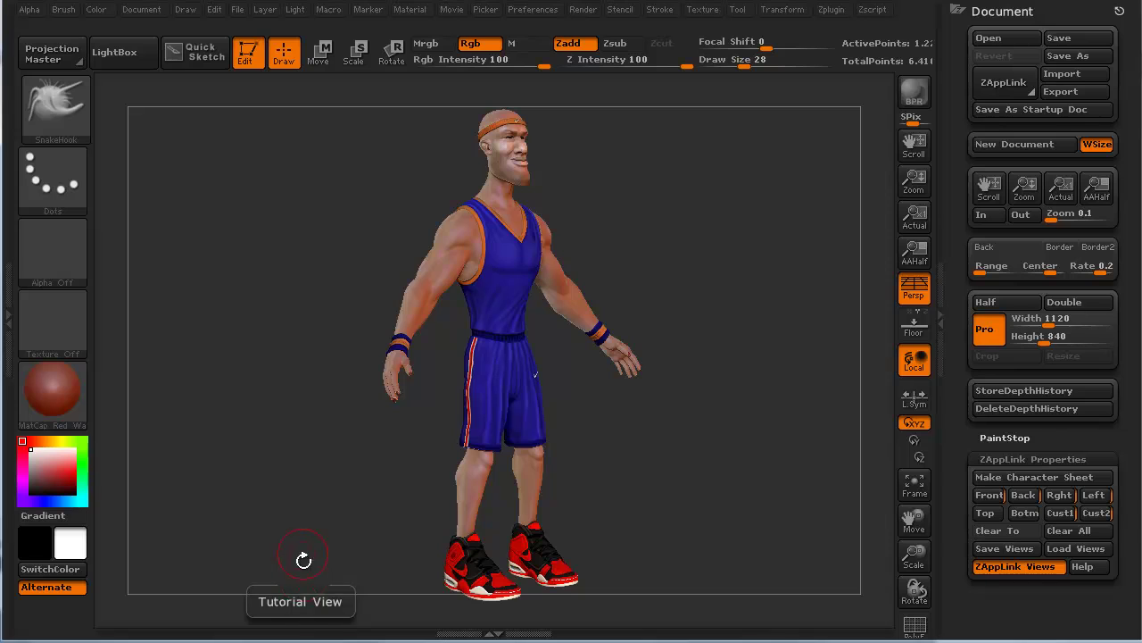
- Save the set of stored full-body views to a file named Basketball_4.vws
drag(256, 461, 335, 488)
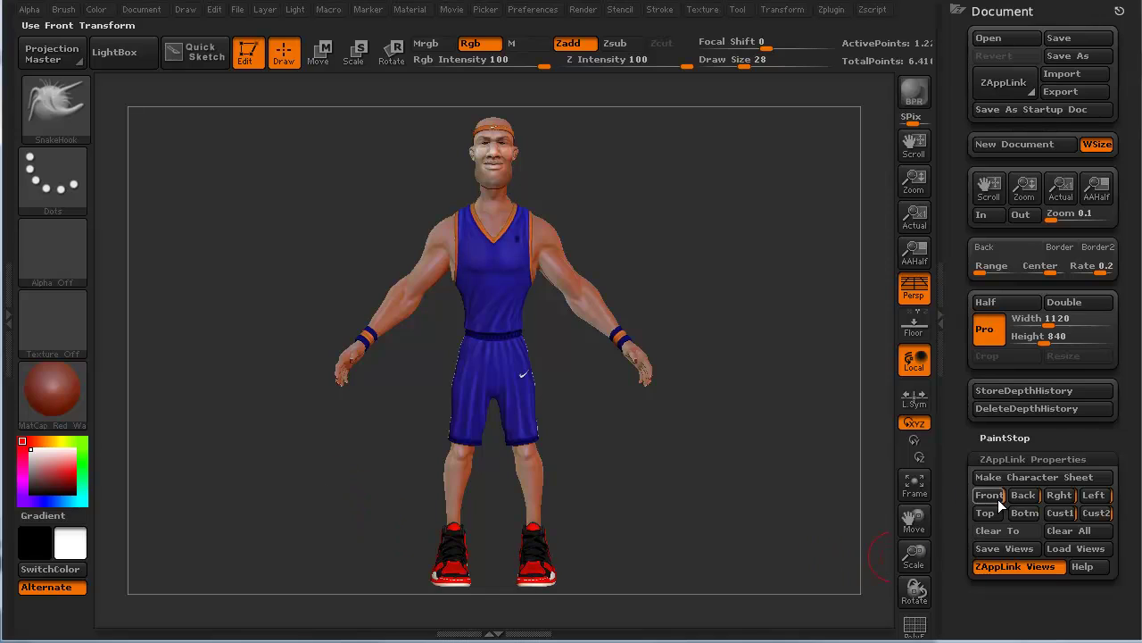
click(1005, 548)
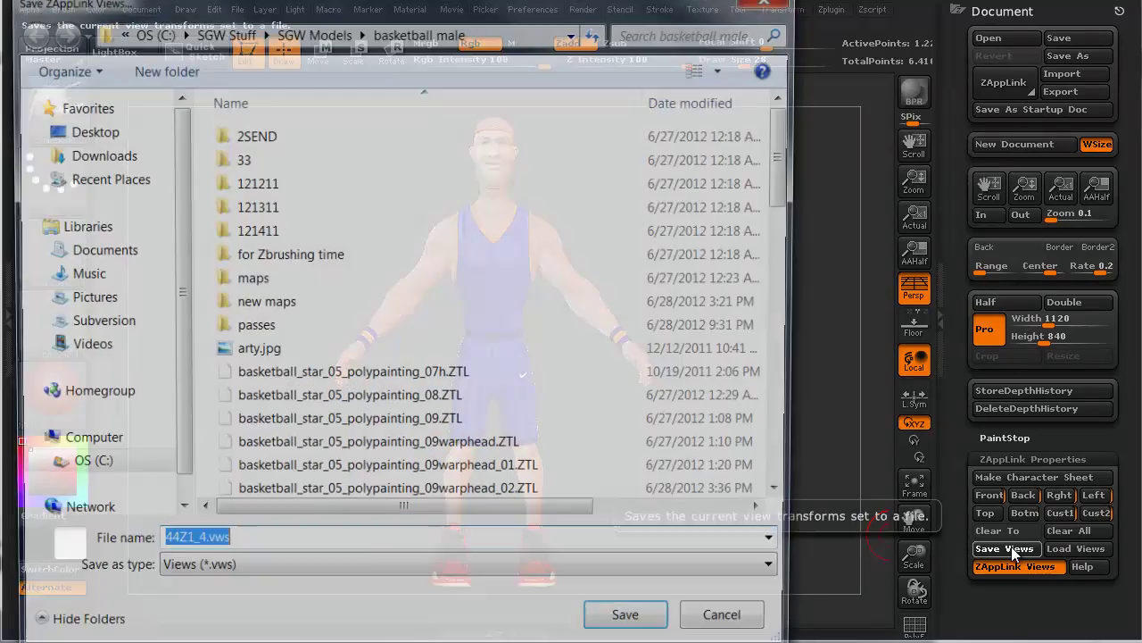
drag(449, 8, 509, 0)
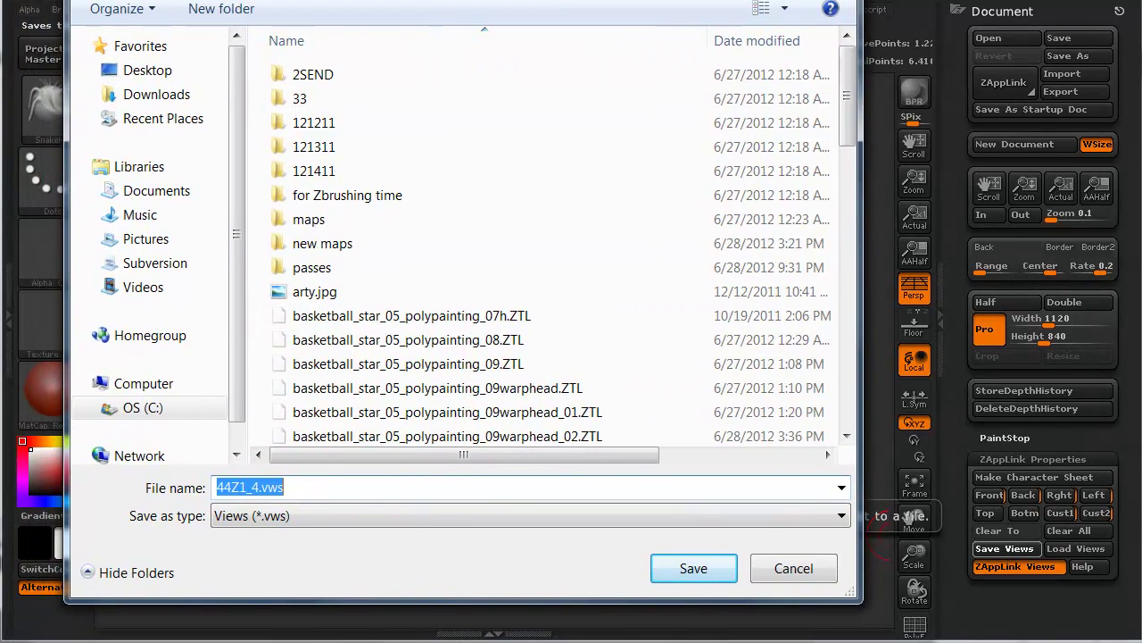
click(242, 492)
drag(249, 492, 205, 488)
text(Basketball)
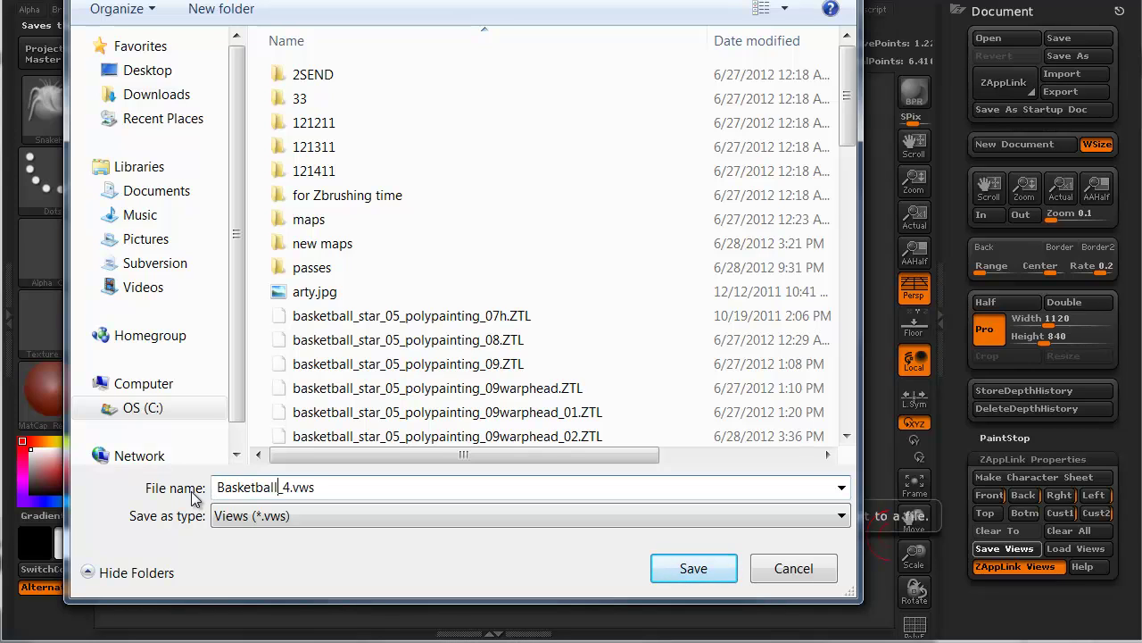
click(674, 572)
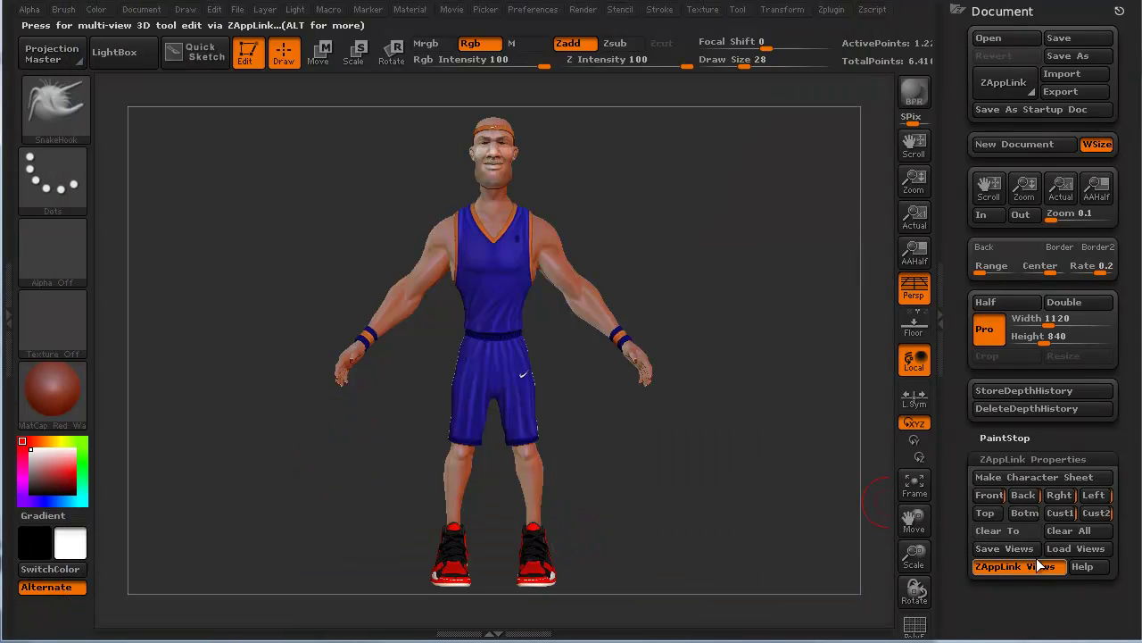
- Clear all stored views and store a frontal close-up of the head and shoulders as the Front view
click(1068, 530)
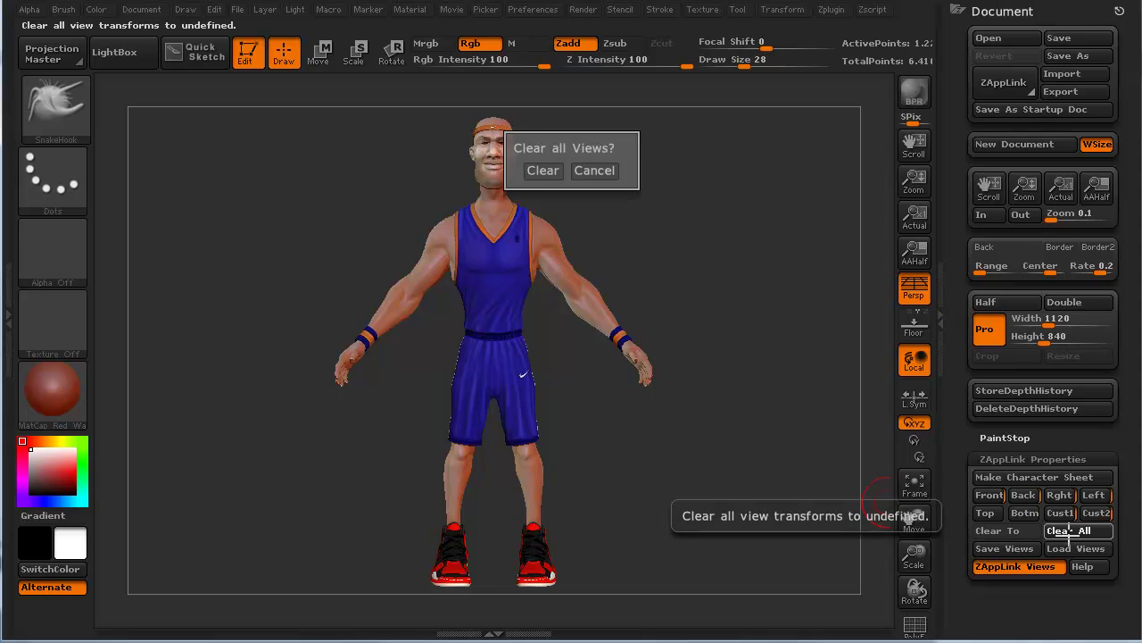
click(539, 170)
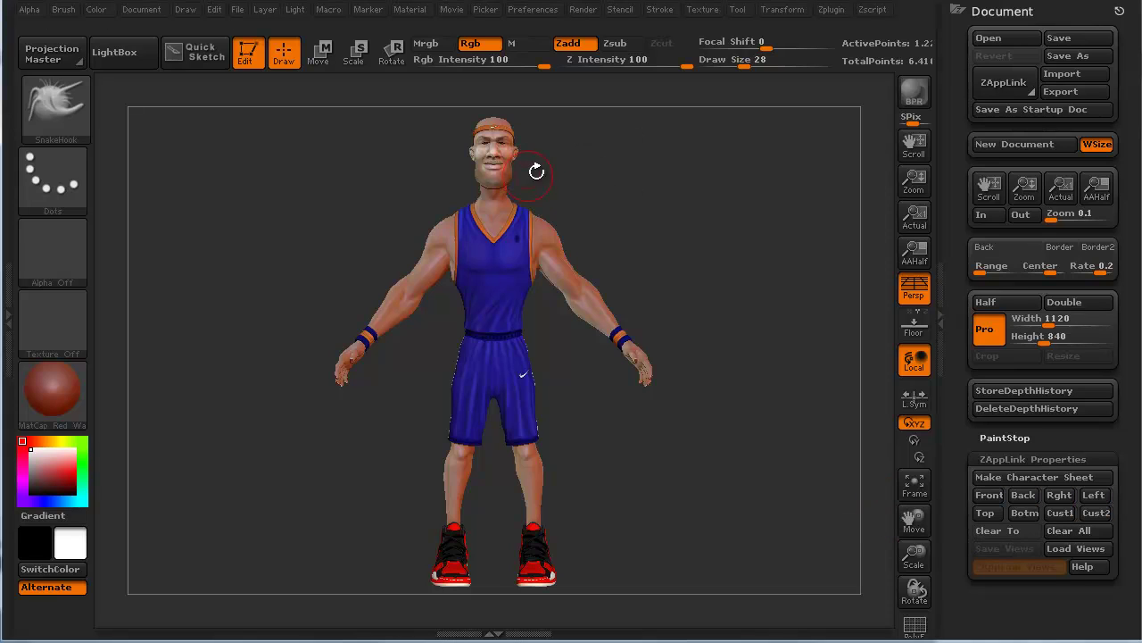
alt+drag(311, 208, 324, 354)
alt+drag(151, 133, 247, 358)
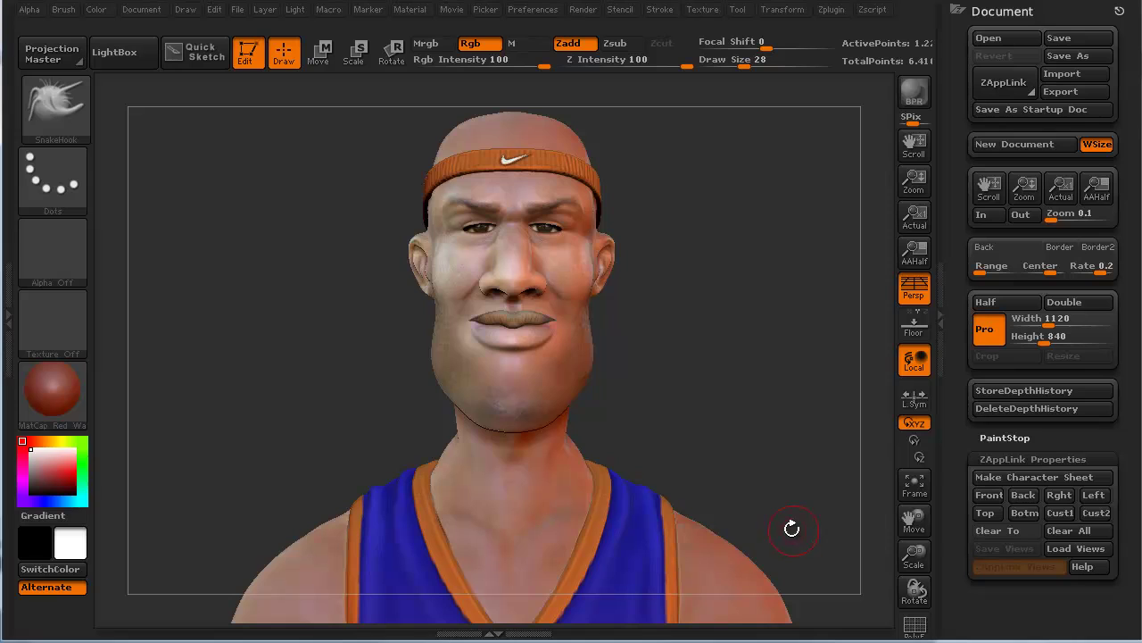
click(987, 494)
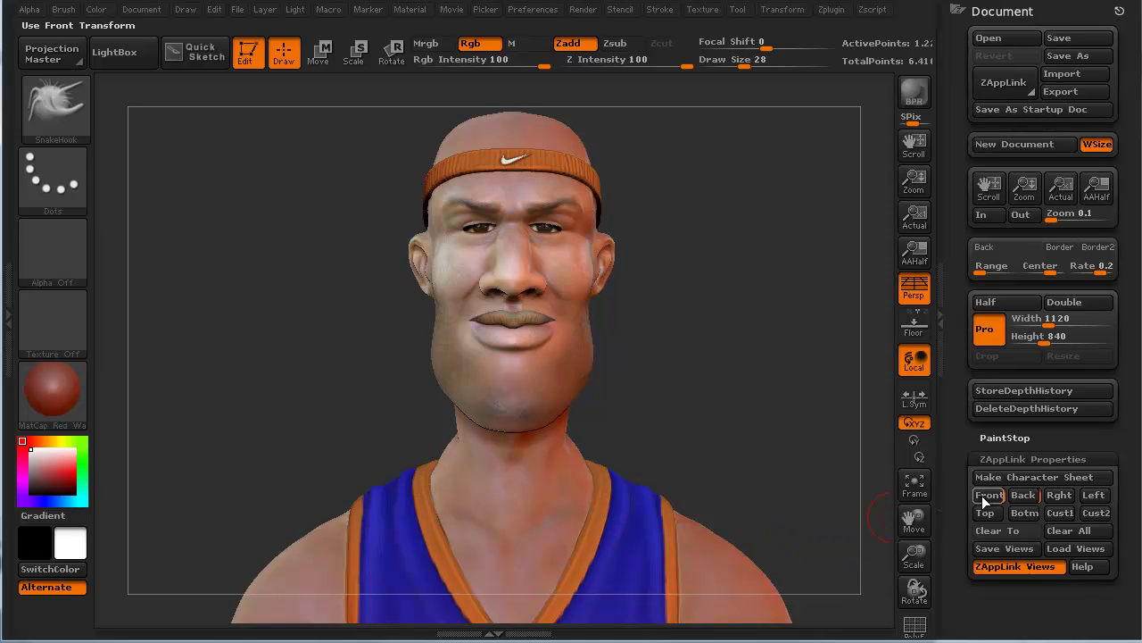
- Store the head's side profile as the Right view and angled head close-ups as Cust1 and Cust2
drag(395, 416, 795, 502)
alt+drag(454, 453, 269, 450)
click(1049, 496)
mouse_move(280, 498)
mouse_down()
mouse_move(326, 495)
mouse_move(216, 441)
mouse_move(299, 465)
mouse_move(256, 482)
mouse_move(320, 481)
mouse_move(301, 421)
mouse_move(309, 402)
mouse_move(208, 396)
mouse_move(179, 252)
mouse_move(278, 448)
mouse_move(296, 520)
mouse_move(265, 493)
mouse_move(268, 467)
mouse_up()
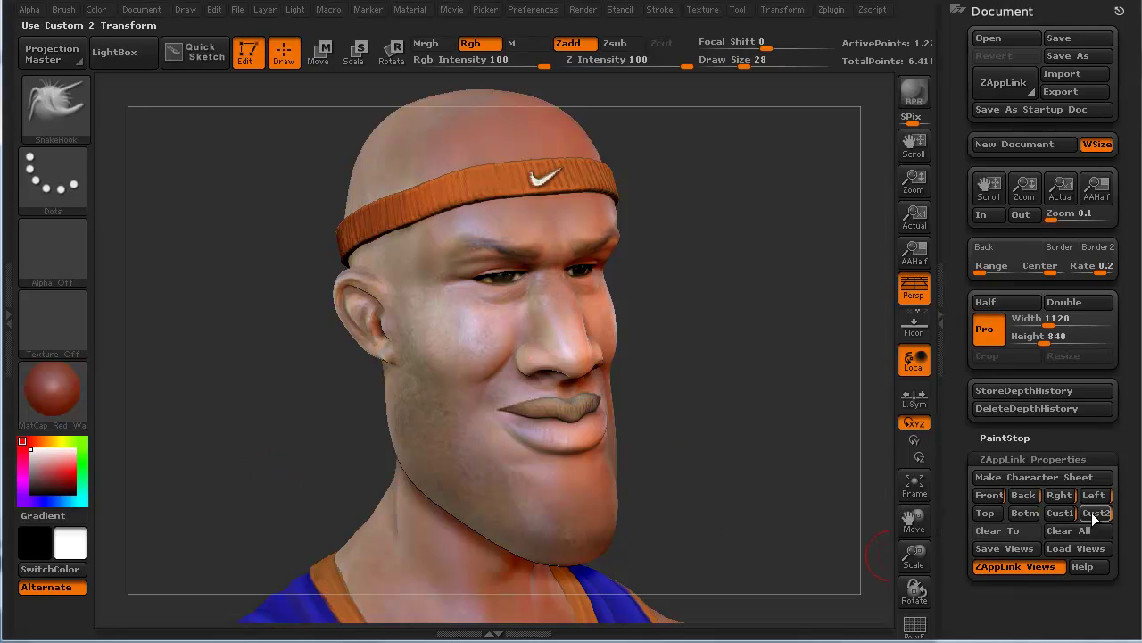
- Recall the close-up Front, Back, Right, Left, Cust1 and Cust2 views in turn to check them
click(987, 497)
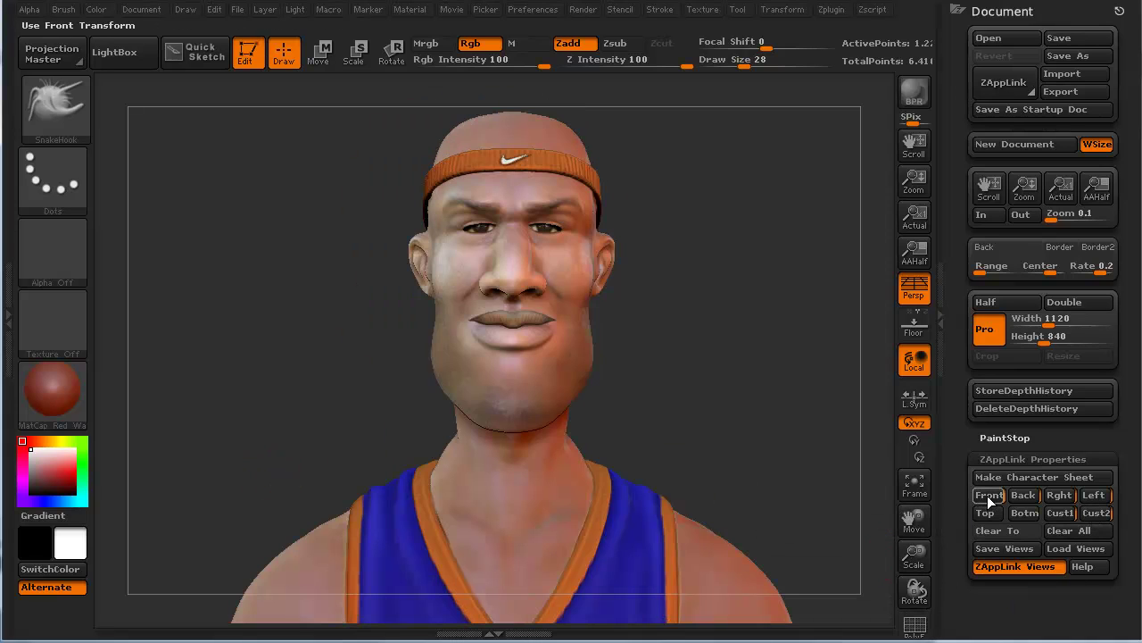
click(1022, 498)
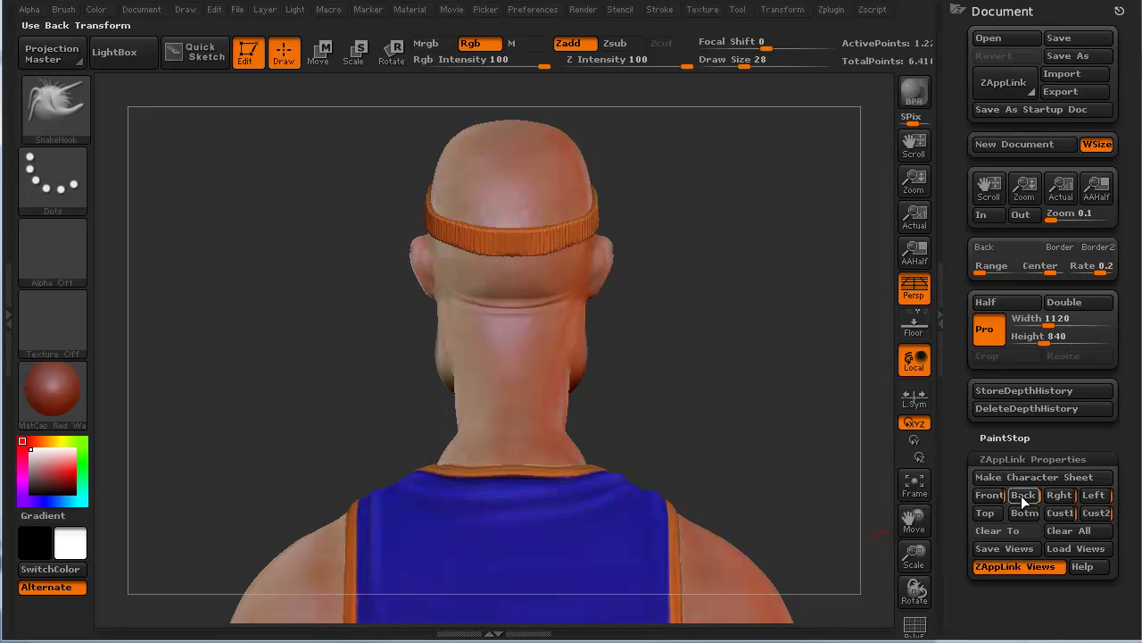
click(1059, 498)
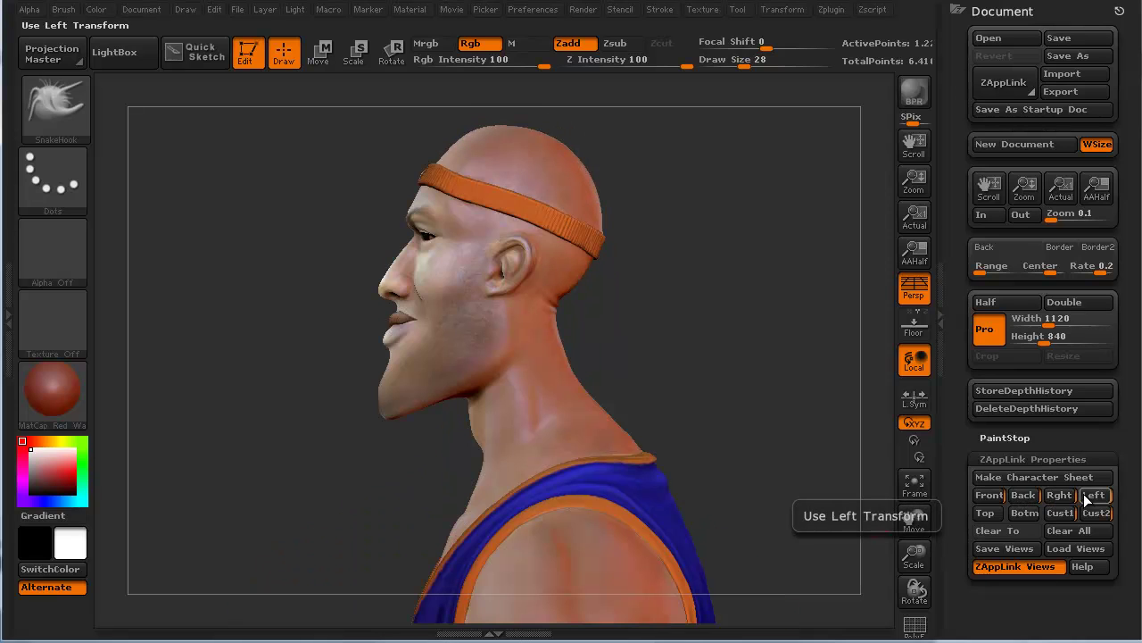
click(1094, 498)
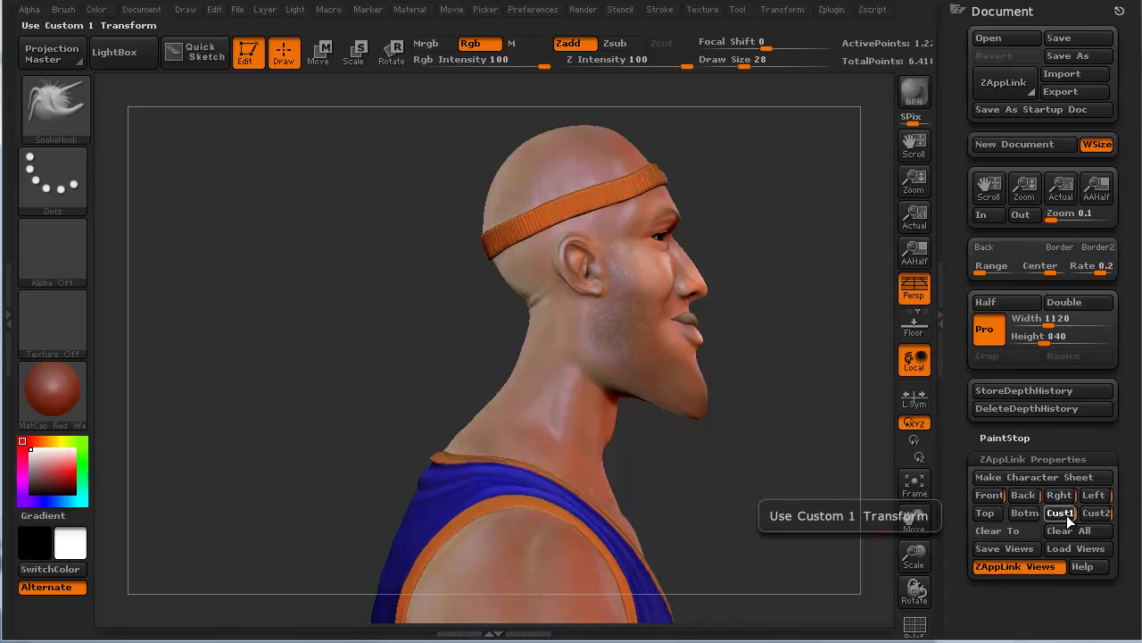
click(1068, 518)
click(1098, 515)
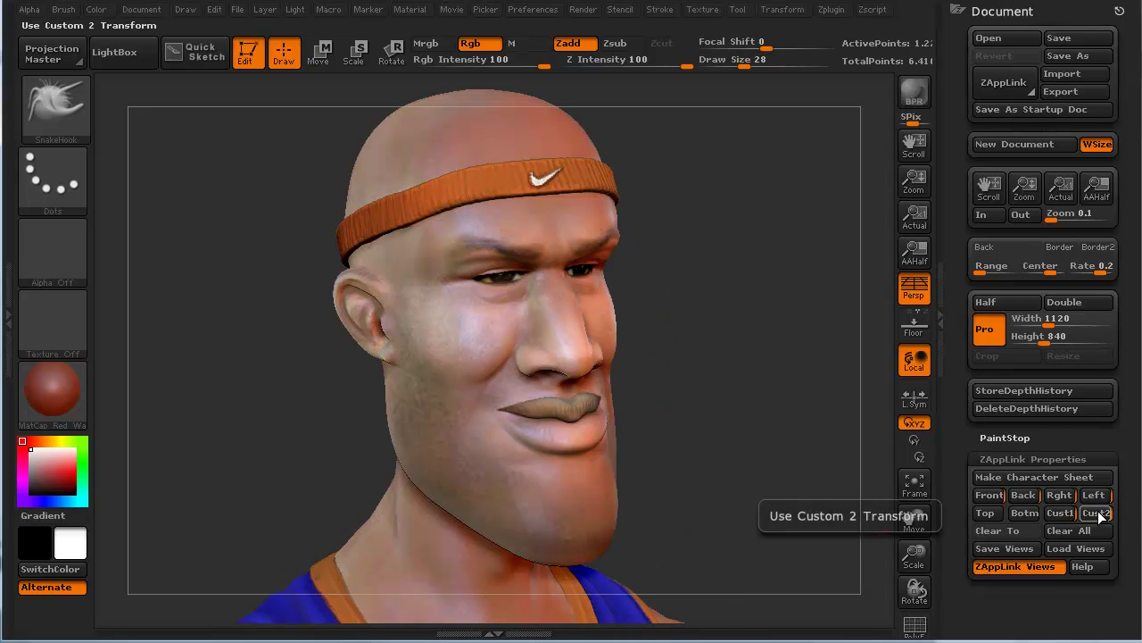
- Make a character sheet from the head close-ups, inspect it at 100% in Photoshop, and close CharacterStrip.psd to return to ZBrush
click(1038, 478)
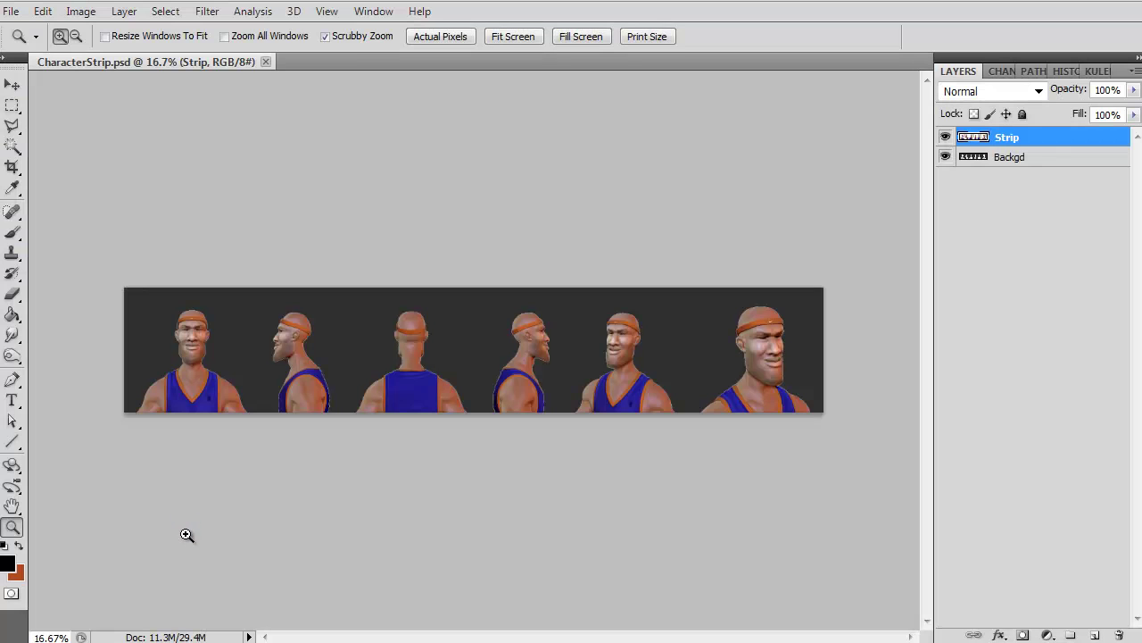
drag(152, 353, 442, 351)
drag(605, 488, 331, 413)
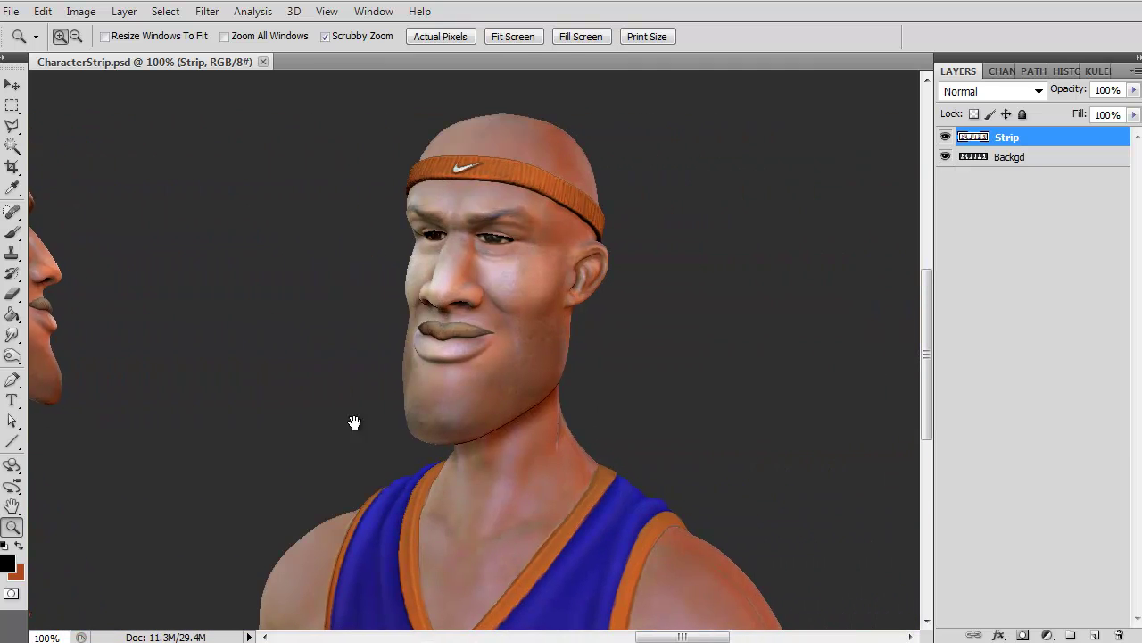
drag(278, 459, 619, 411)
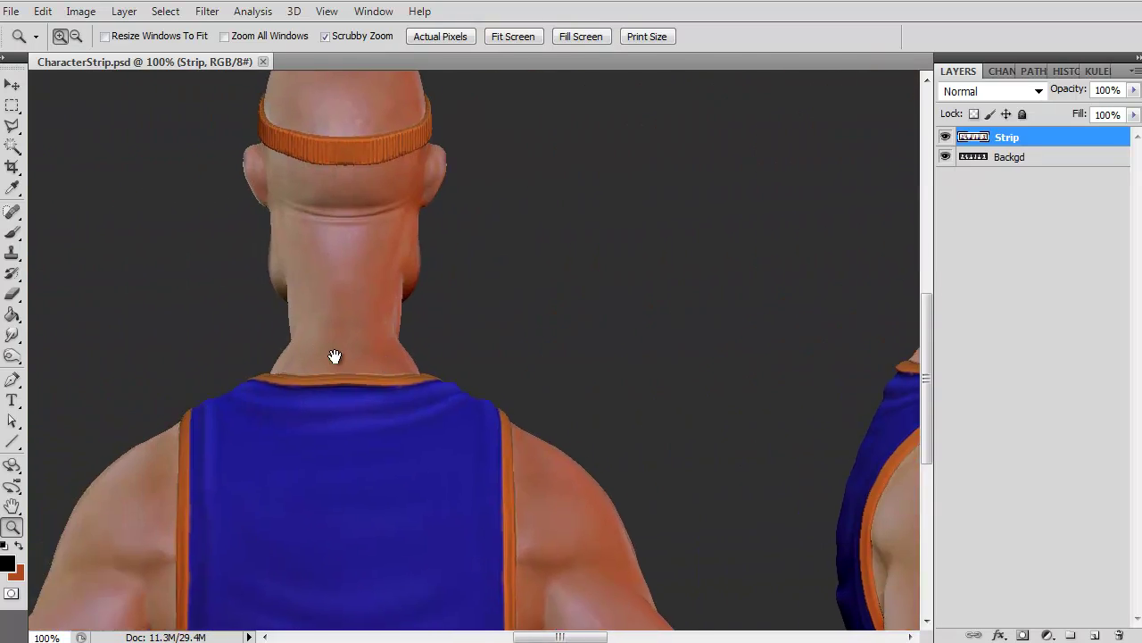
drag(333, 354, 562, 381)
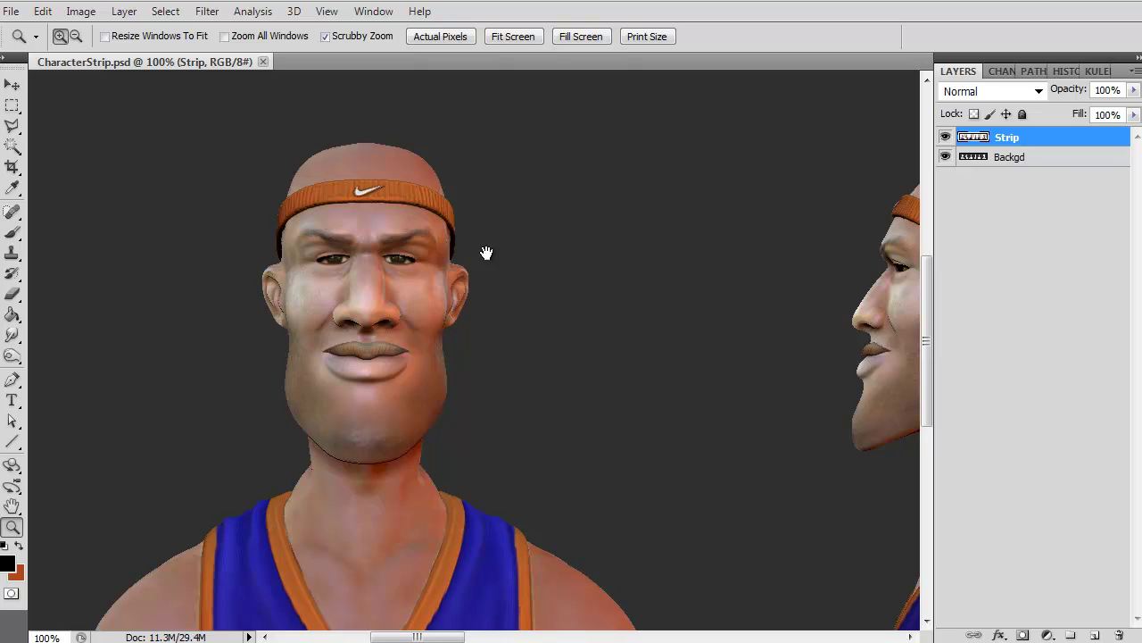
drag(162, 395, 170, 360)
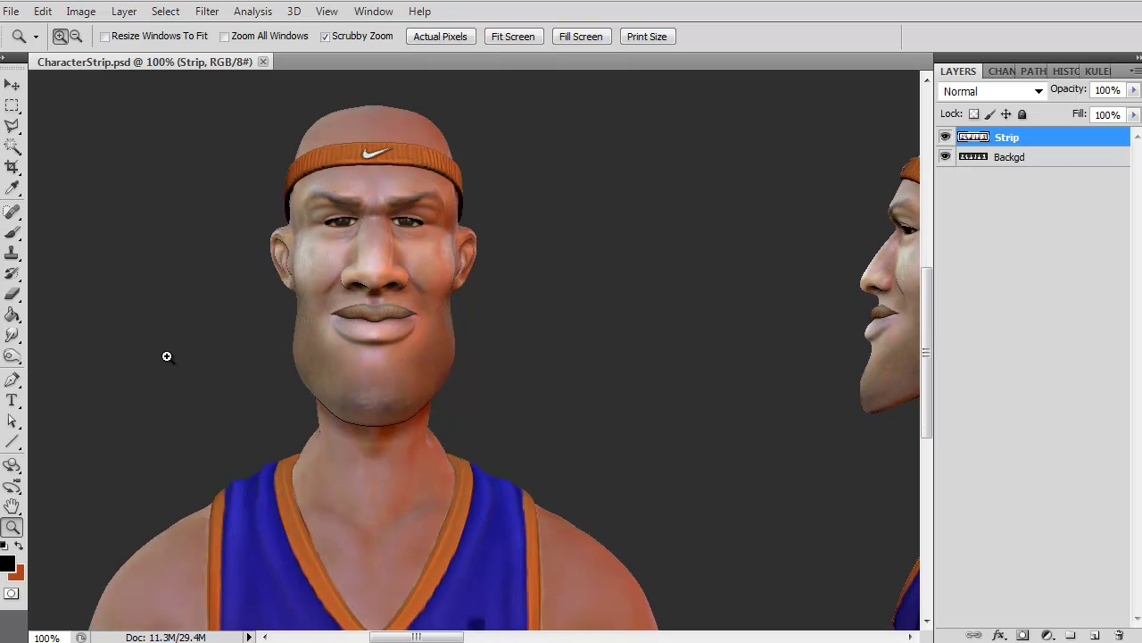
key(ctrl+w)
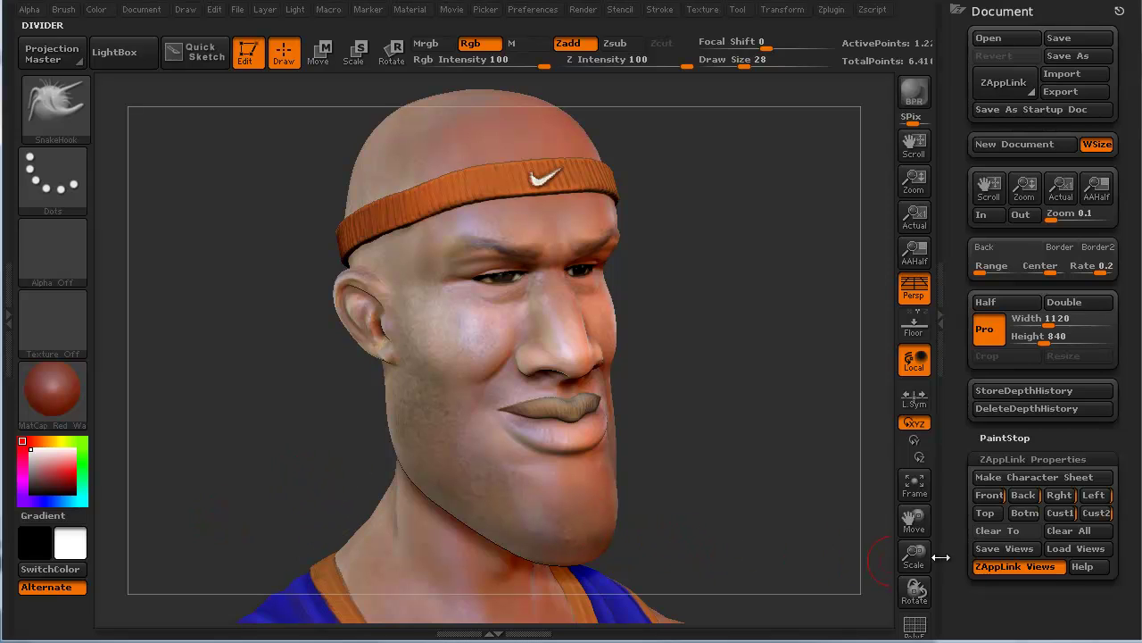
- Save the set of close-up head views to a file named BB2_4.vws
click(997, 548)
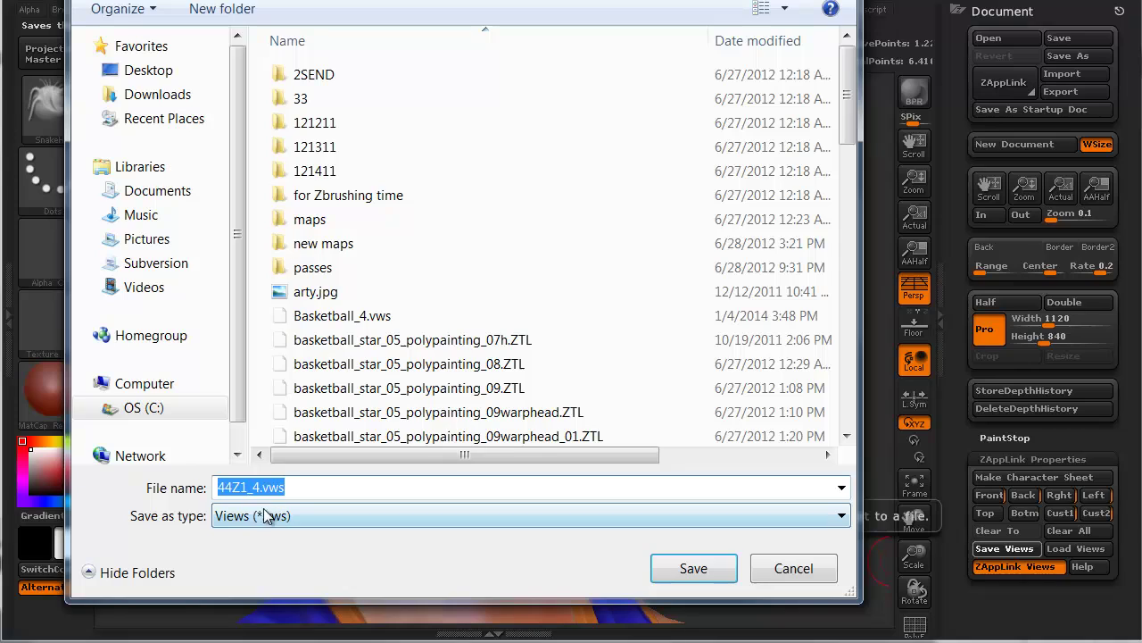
drag(249, 493, 228, 489)
text(BBw)
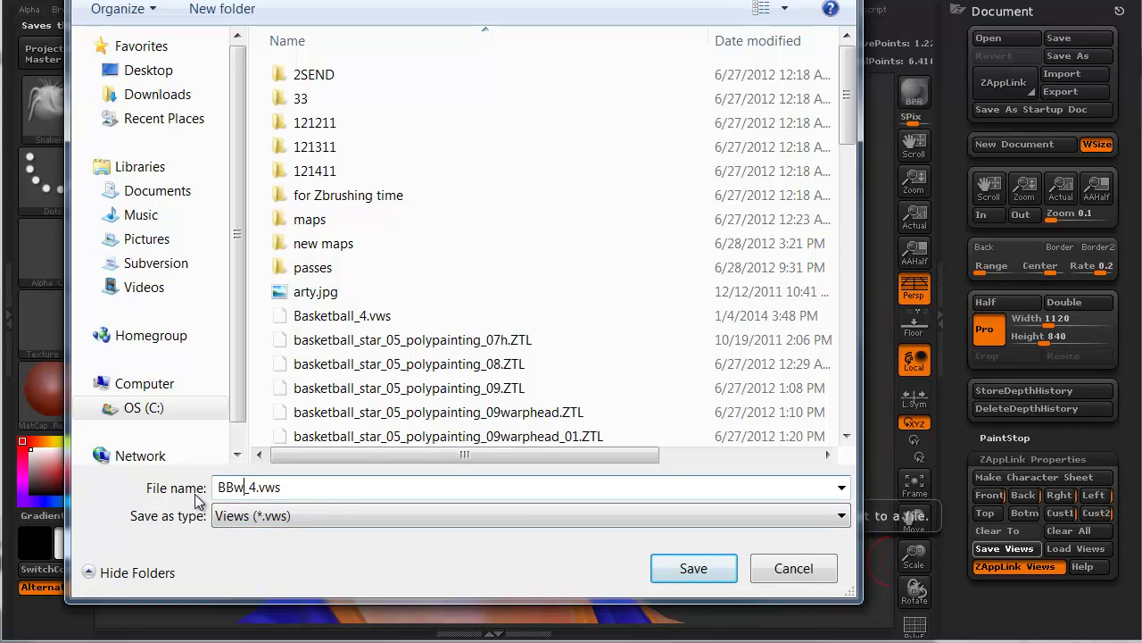
click(687, 568)
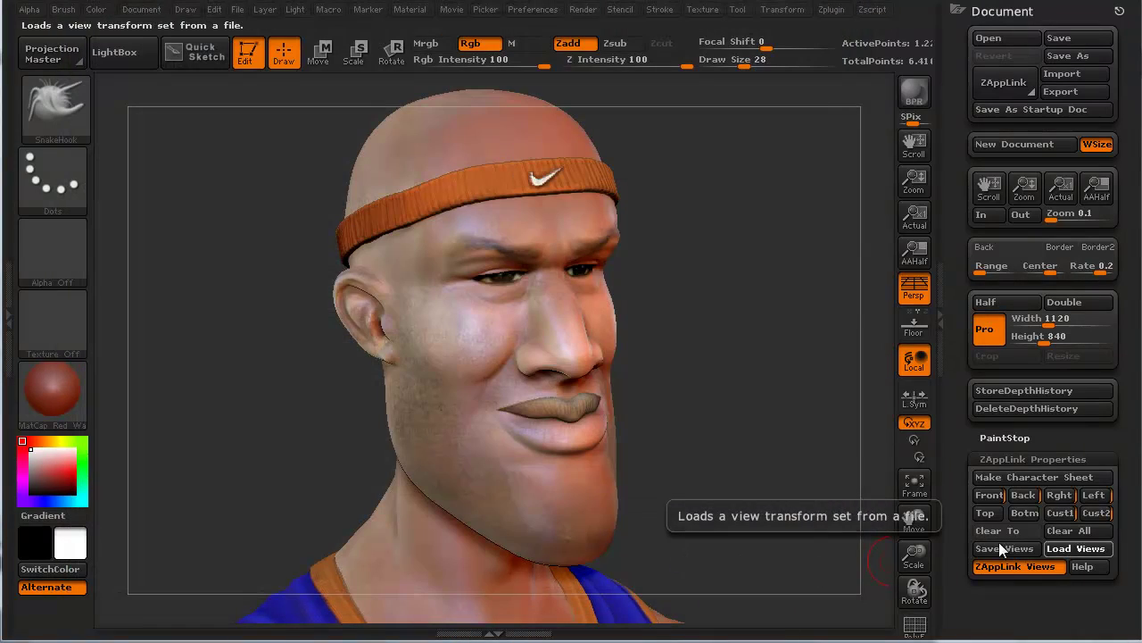
- Load the full-body view set from Basketball_4.vws
click(1071, 548)
click(357, 315)
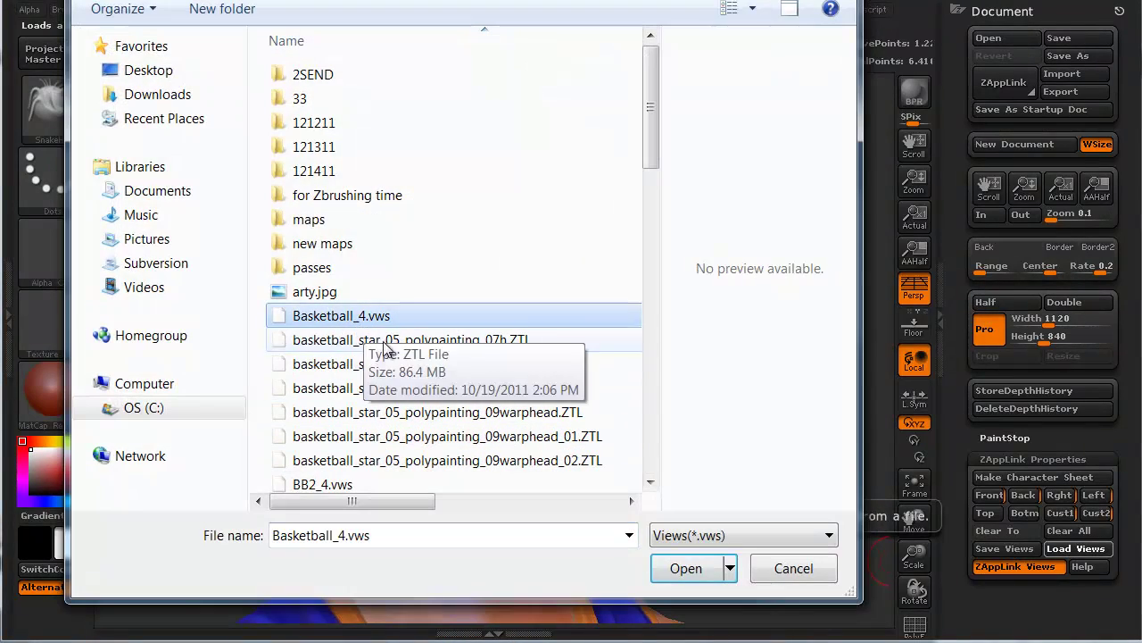
click(678, 568)
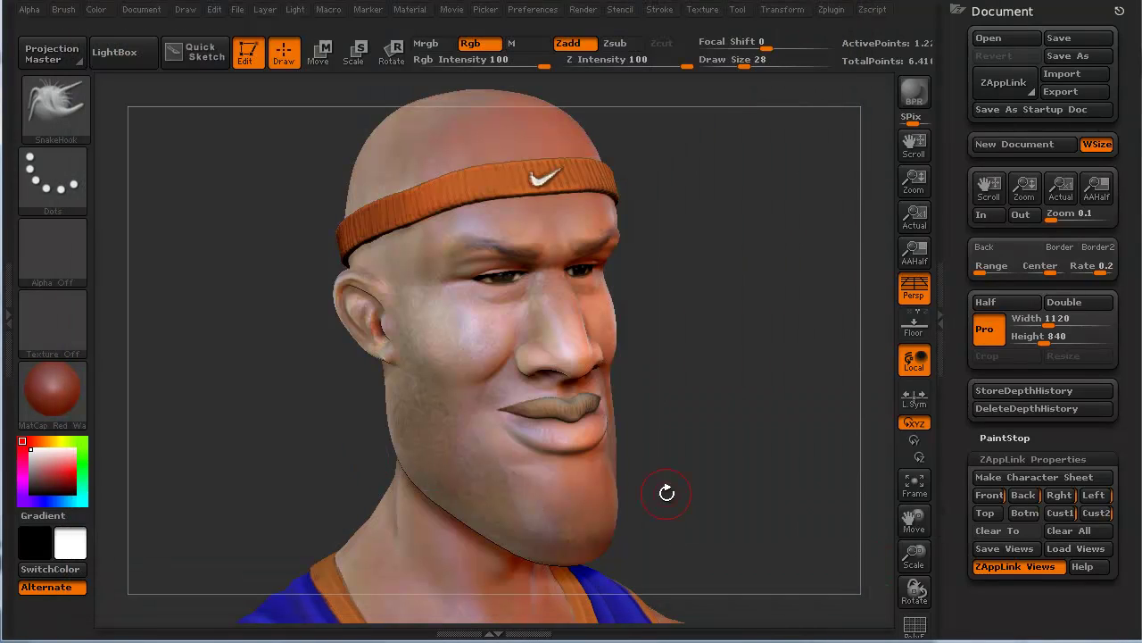
- Recall the loaded full-body Front, Back, side, Cust1 and Cust2 views in turn to check them
click(986, 496)
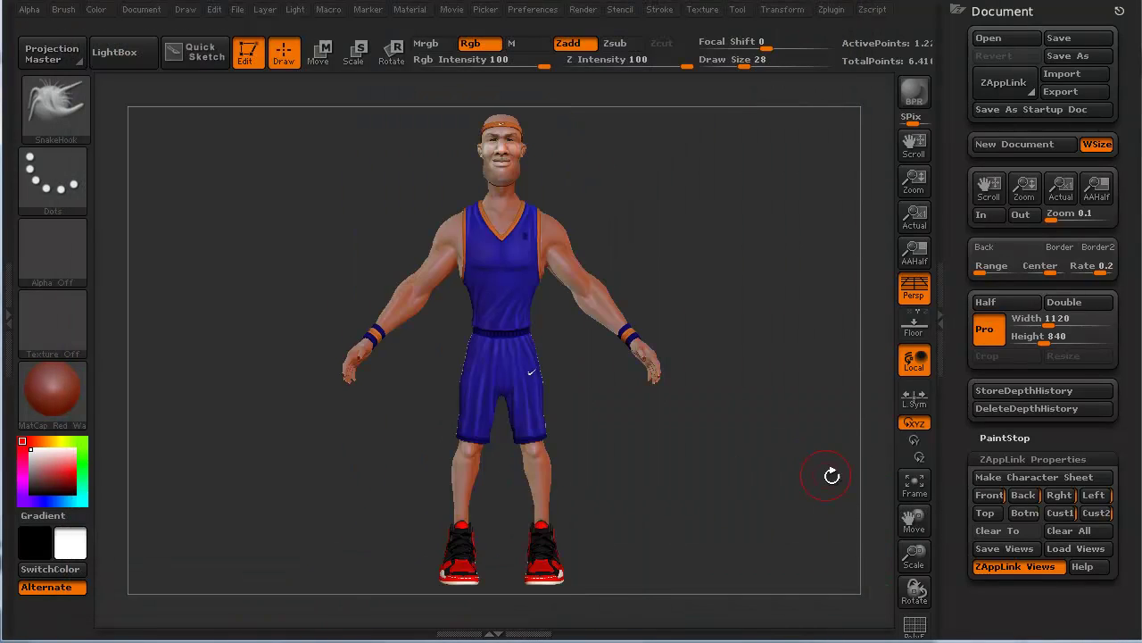
click(1022, 496)
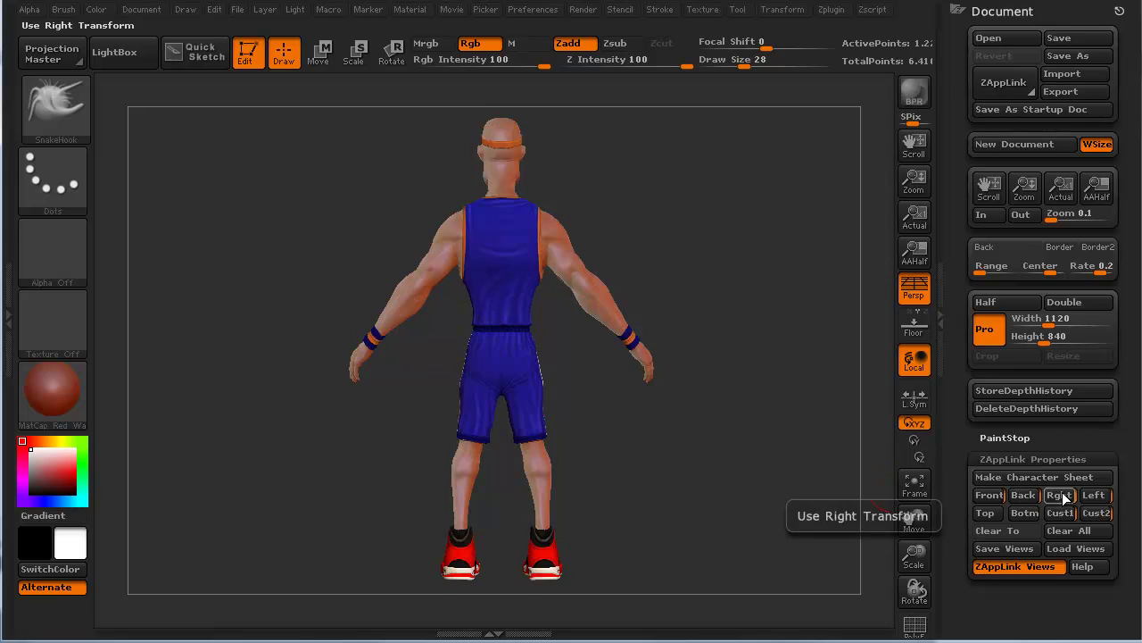
click(1090, 498)
click(1060, 512)
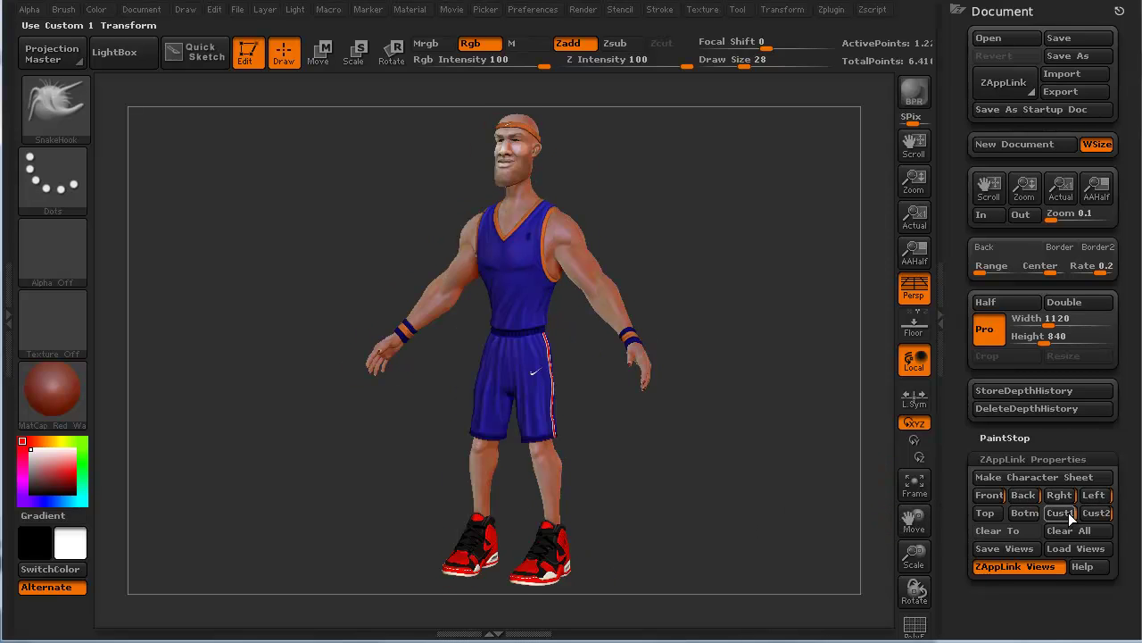
click(1088, 511)
drag(506, 528, 273, 530)
alt+drag(324, 501, 362, 527)
drag(253, 258, 238, 412)
mouse_move(267, 495)
mouse_down()
mouse_move(238, 489)
mouse_move(269, 481)
mouse_up()
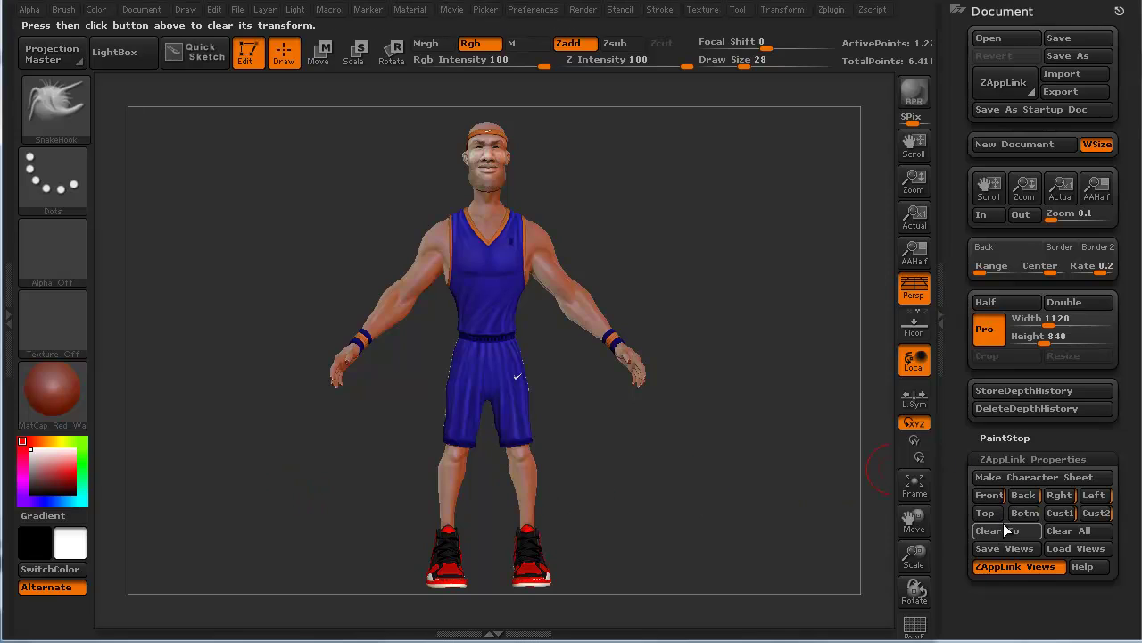
- Load the close-up head view set from BB2_4.vws
click(1068, 554)
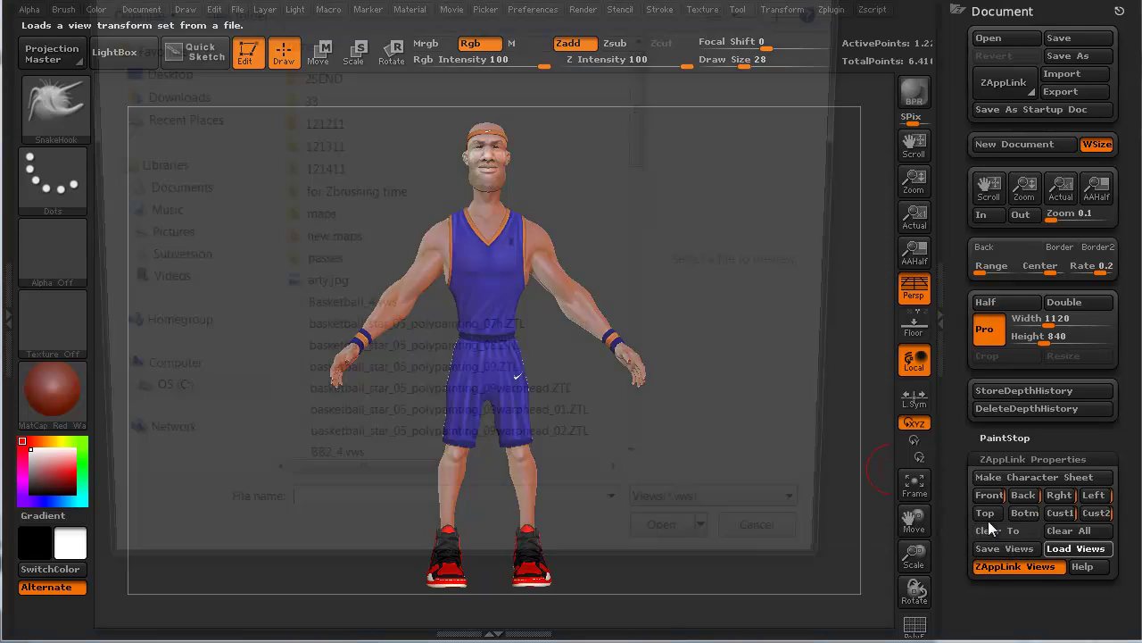
drag(655, 136, 657, 179)
click(320, 387)
click(714, 570)
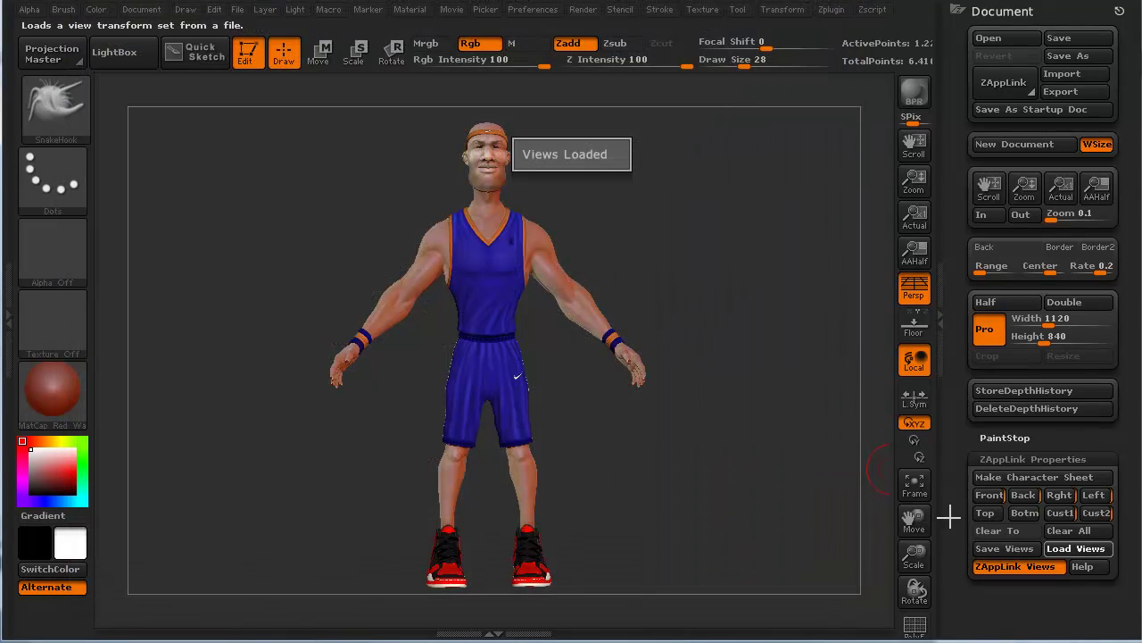
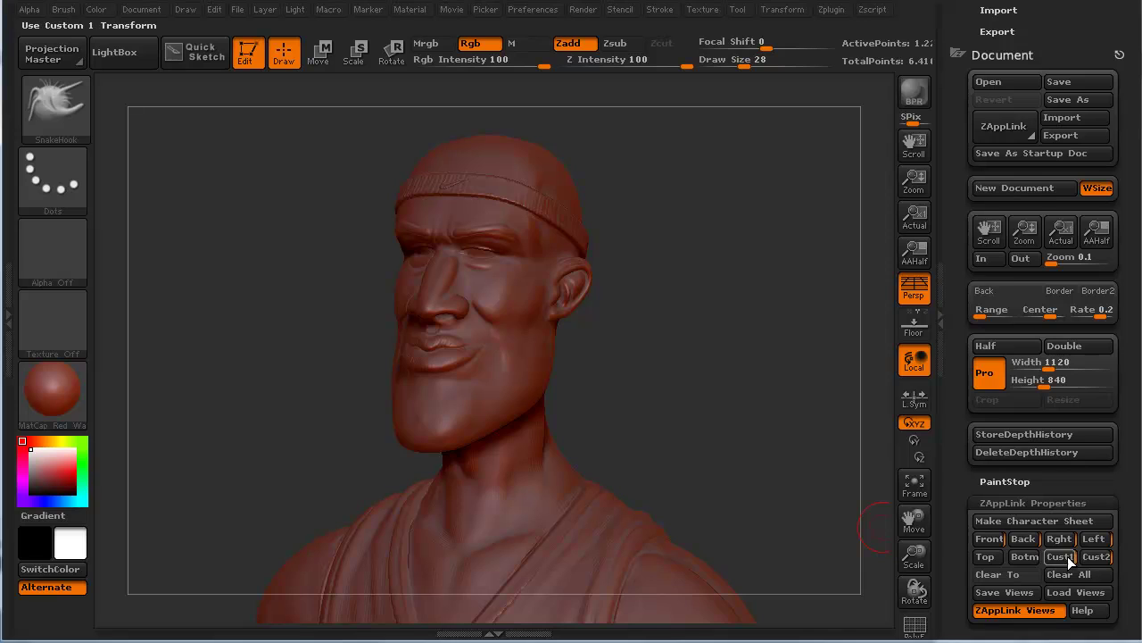
- Recall the Cust1 head view and preview the unpainted model with the SkinShade4, gw_bonus_02 and hs_BlackIron materials
click(1060, 556)
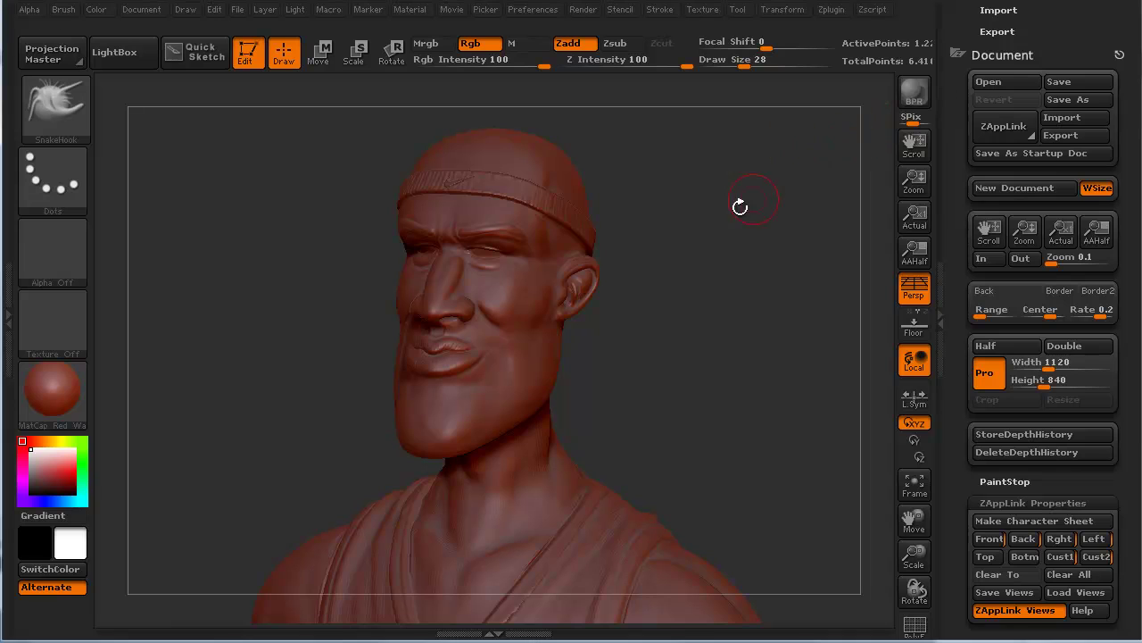
click(50, 393)
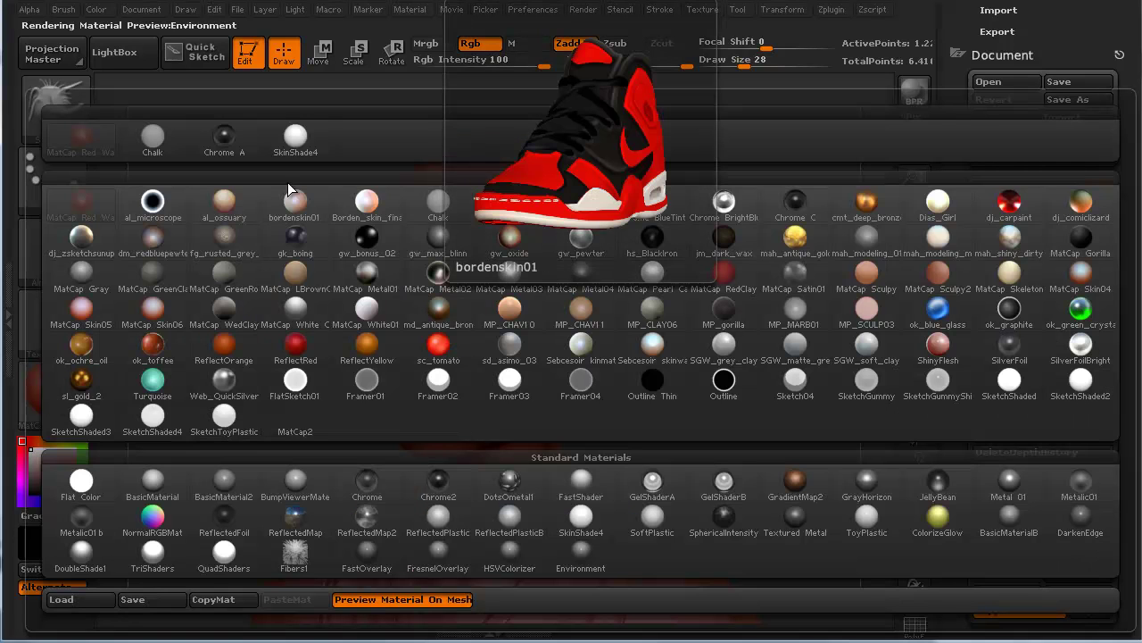
click(473, 254)
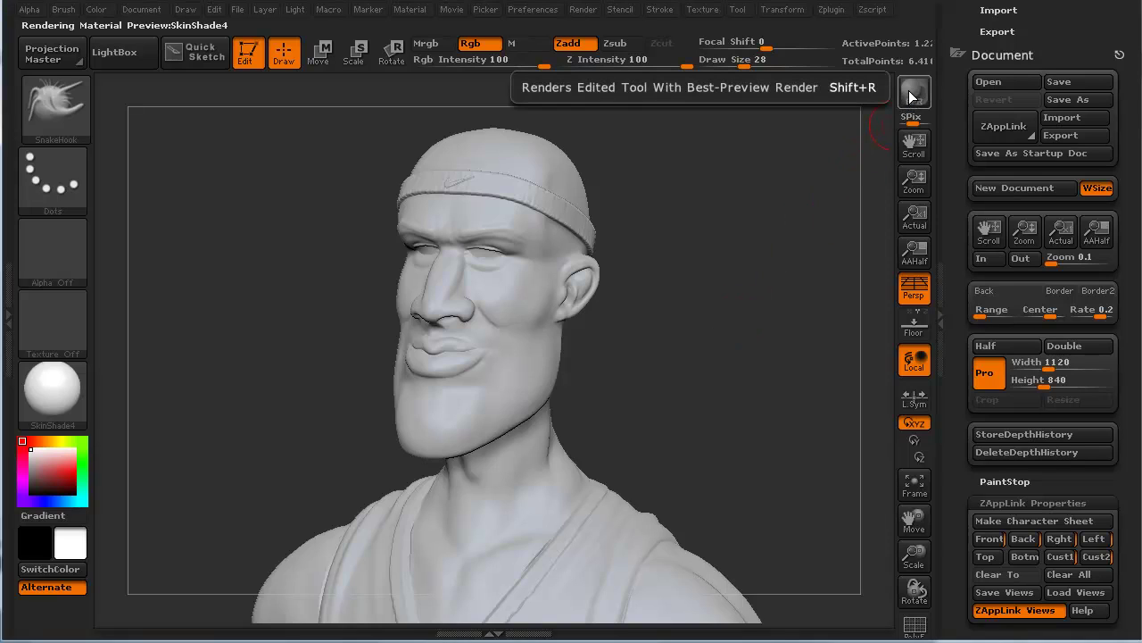
click(55, 405)
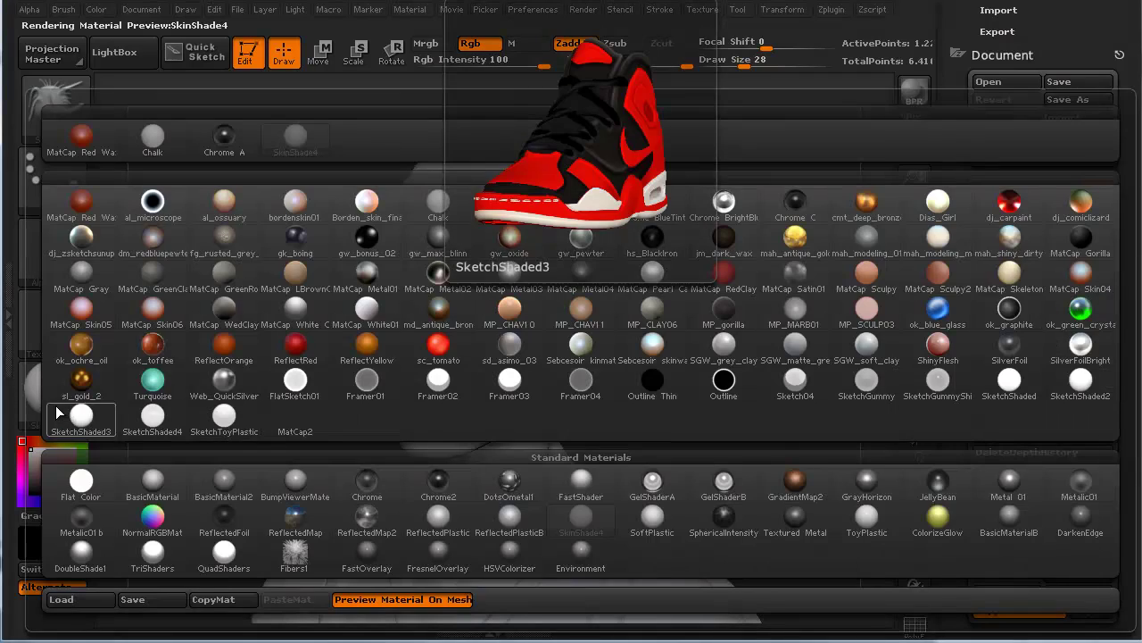
click(367, 237)
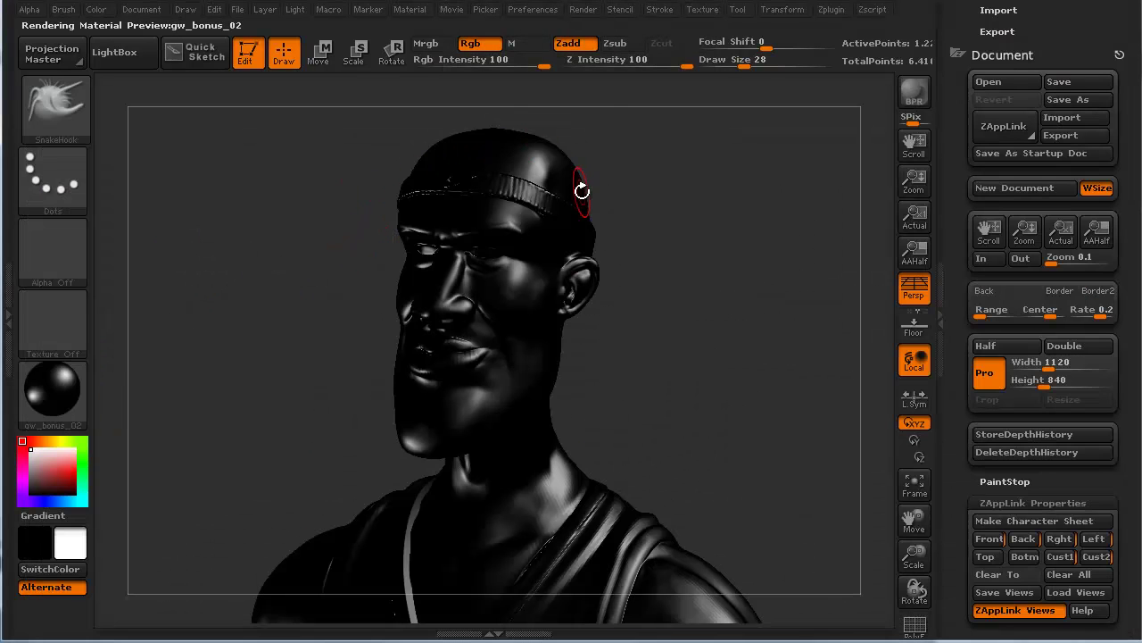
click(53, 398)
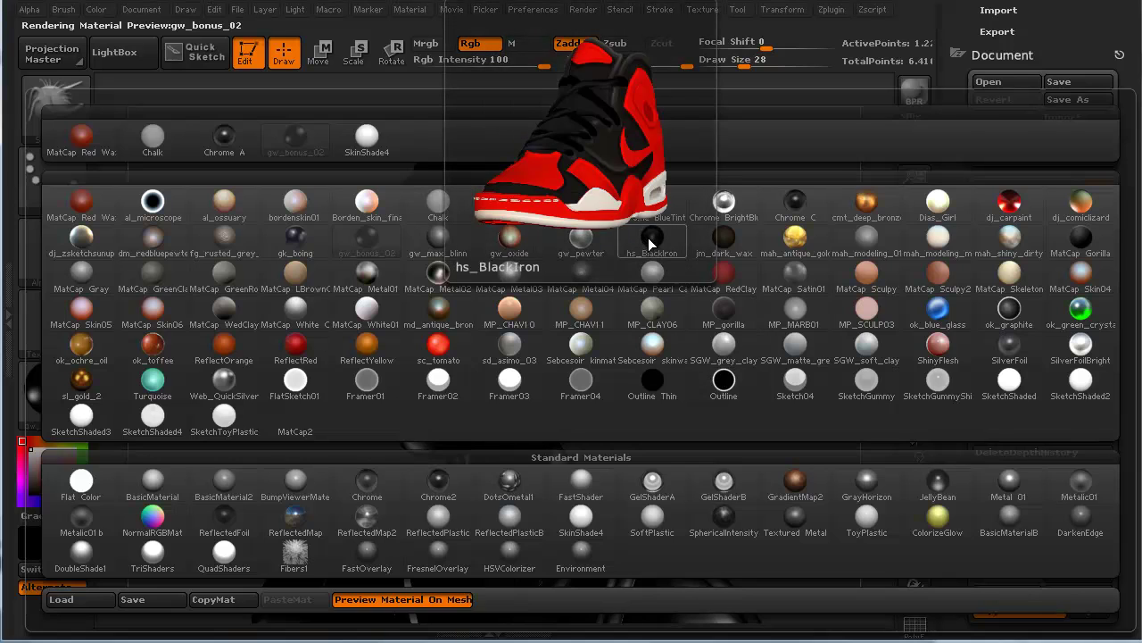
click(652, 237)
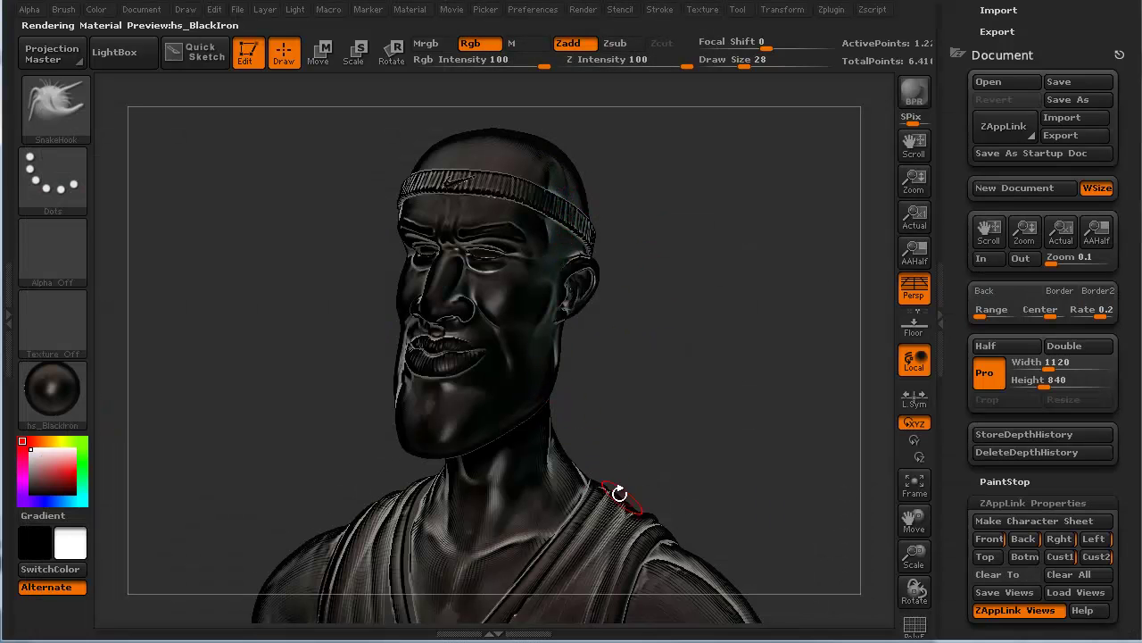
- Preview the mah_modeling_matte and Outline materials on the model, and switch back to MatCap Red Wax
click(41, 382)
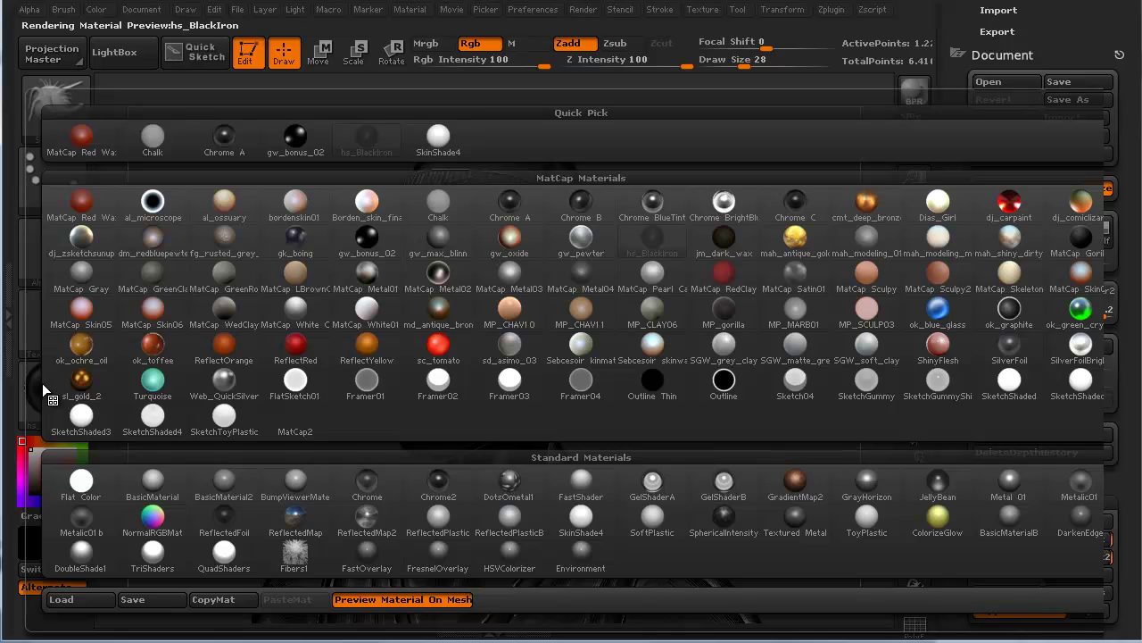
click(933, 241)
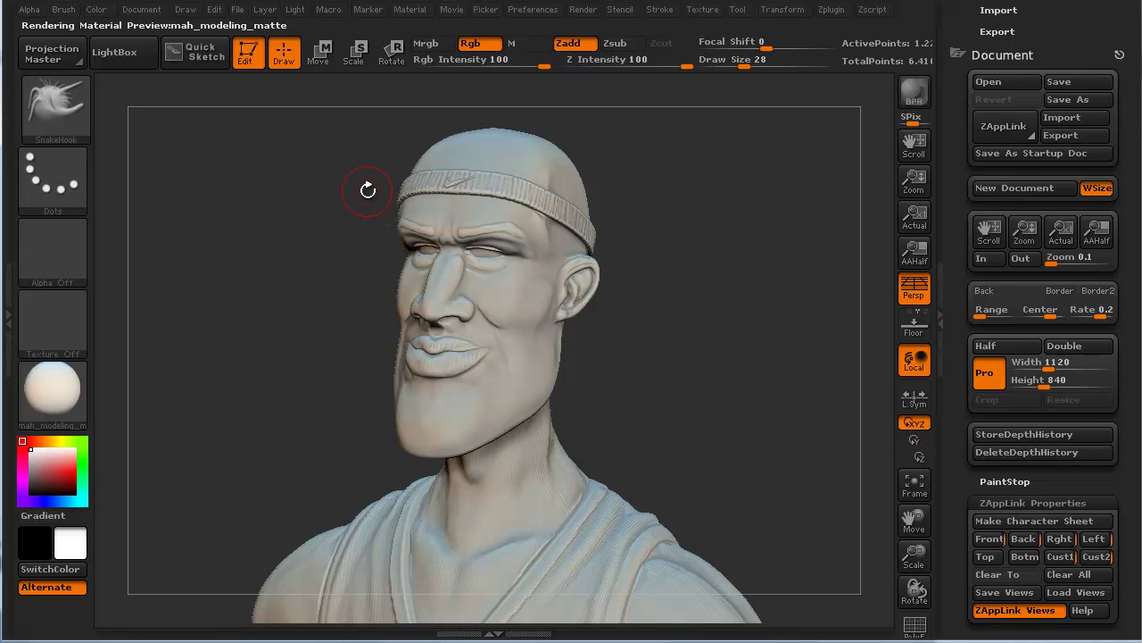
click(56, 391)
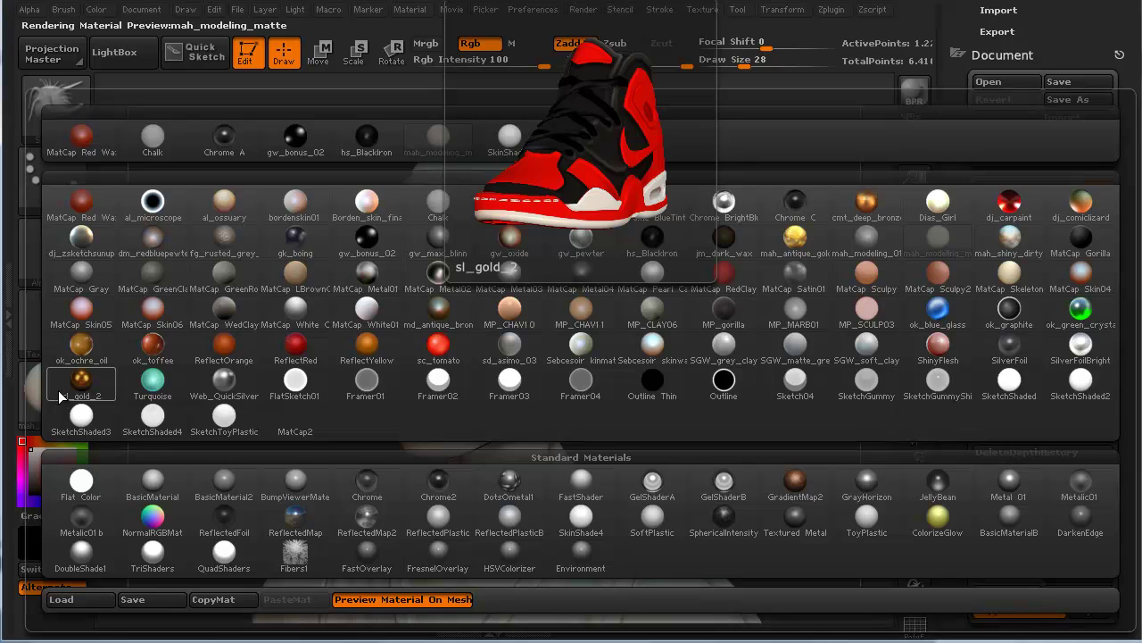
click(723, 381)
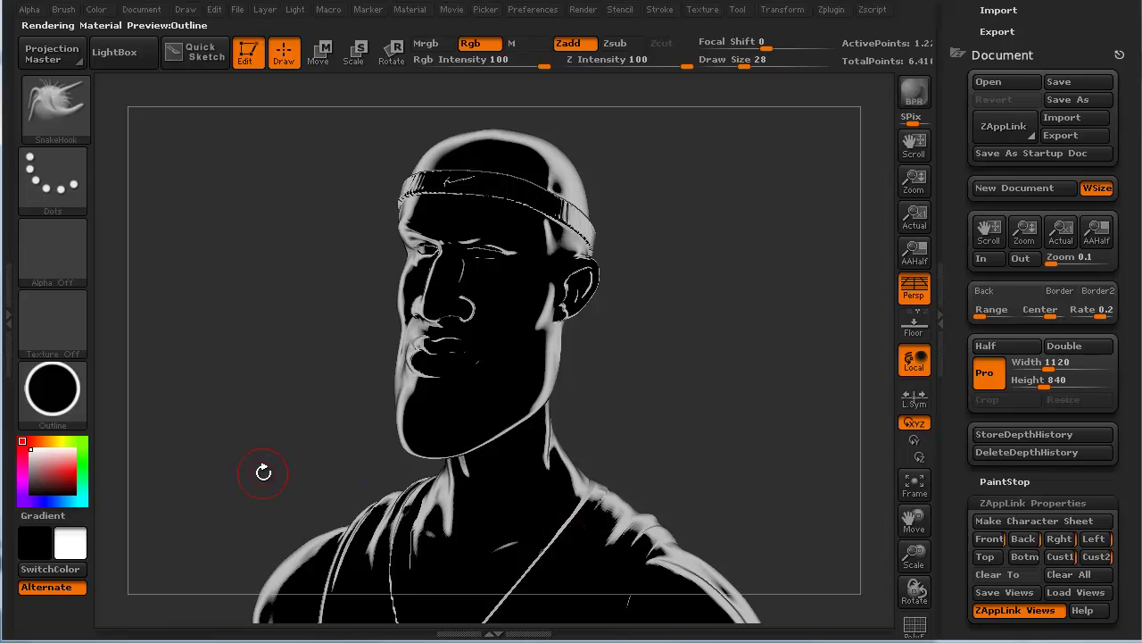
click(49, 402)
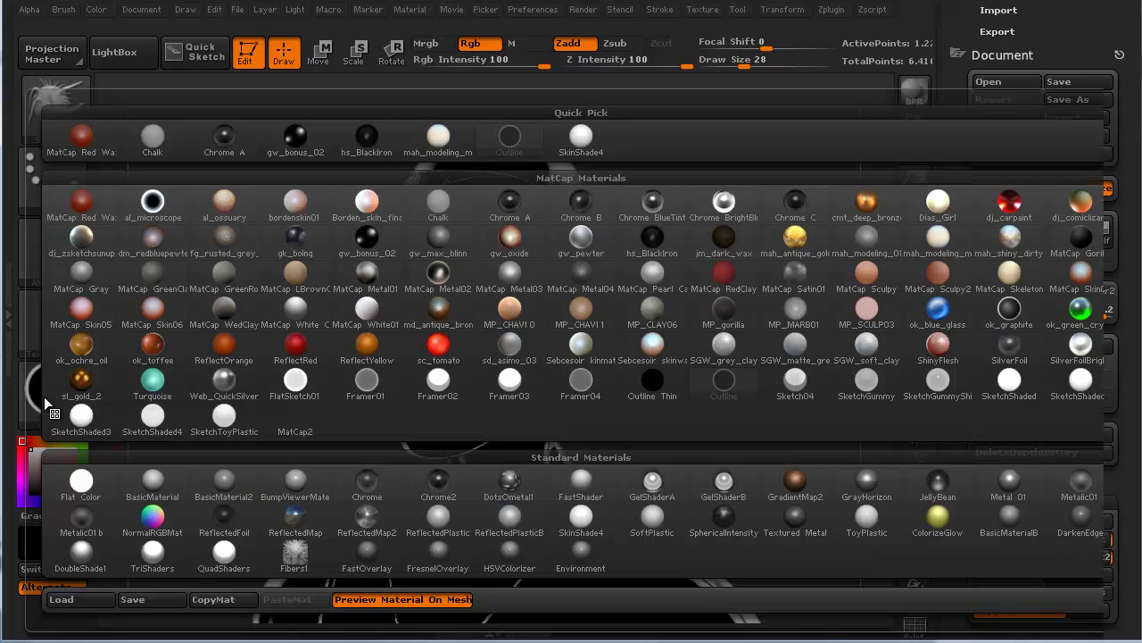
click(76, 207)
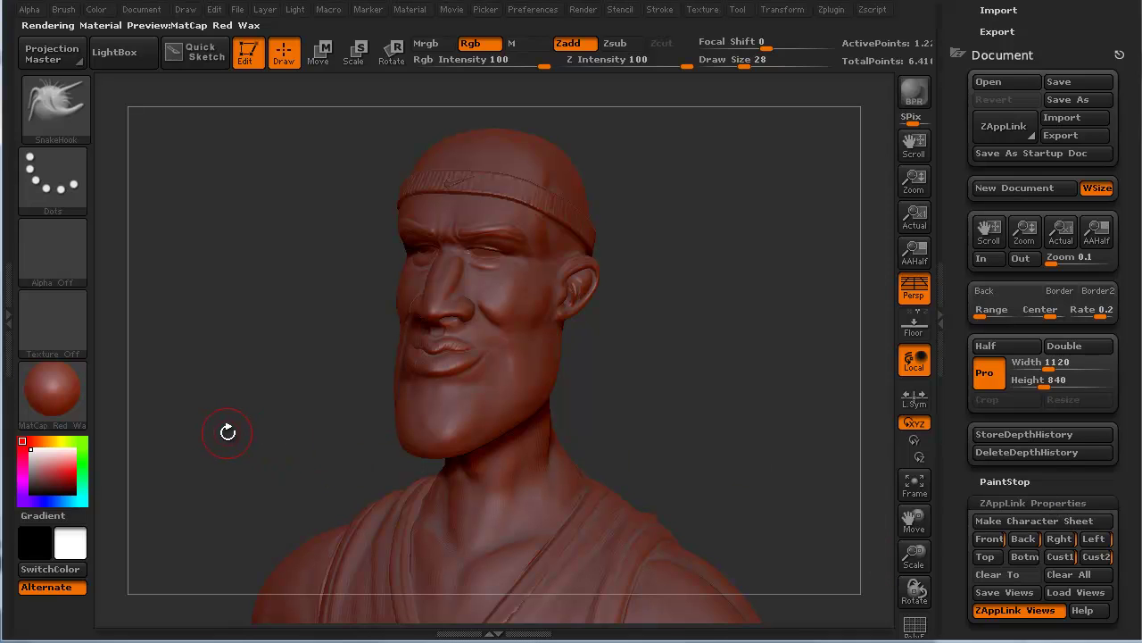
- Turn polypaint back on for the character's subtools and frame the full body from the front
mouse_move(1109, 447)
mouse_down()
mouse_move(1110, 312)
mouse_move(1109, 633)
mouse_up()
click(1083, 360)
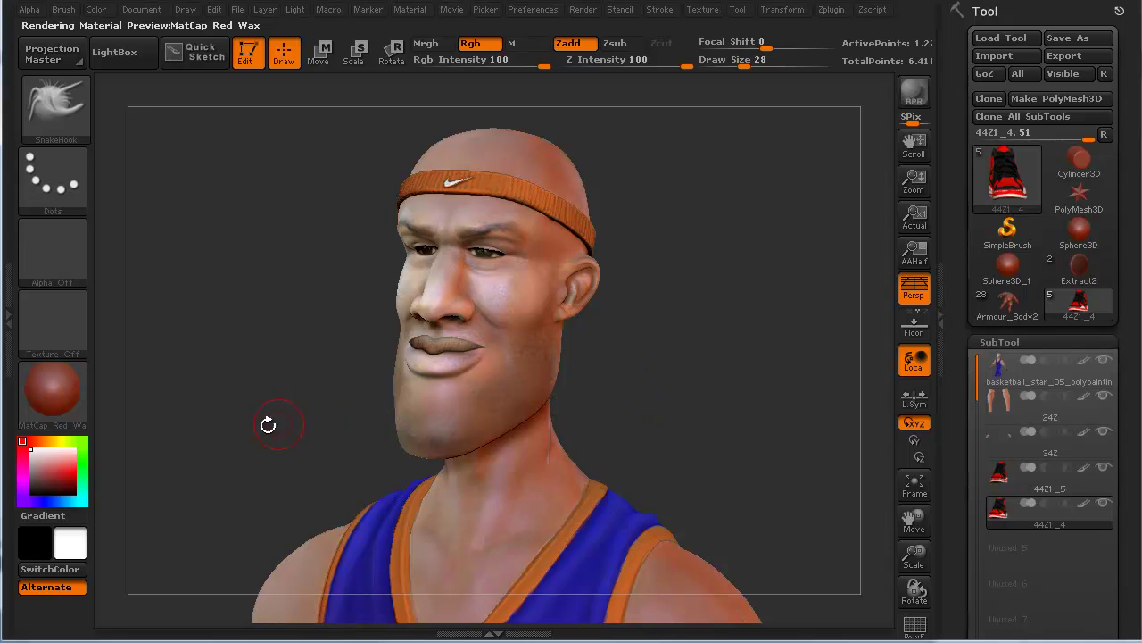
drag(235, 421, 240, 159)
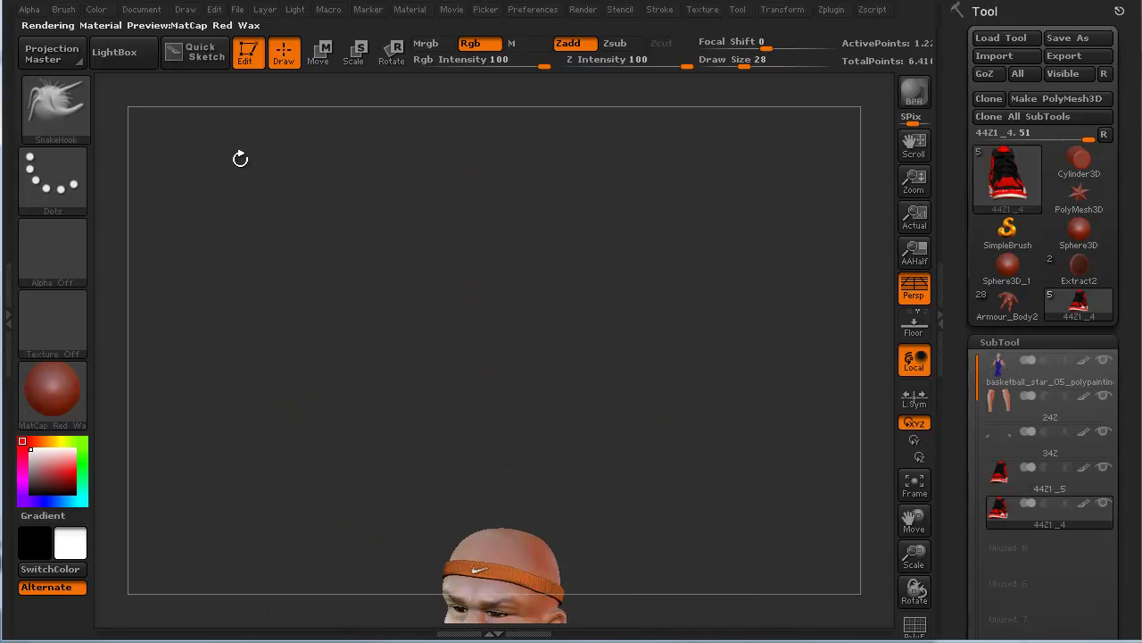
key(f)
alt+drag(334, 480, 281, 522)
drag(304, 560, 316, 543)
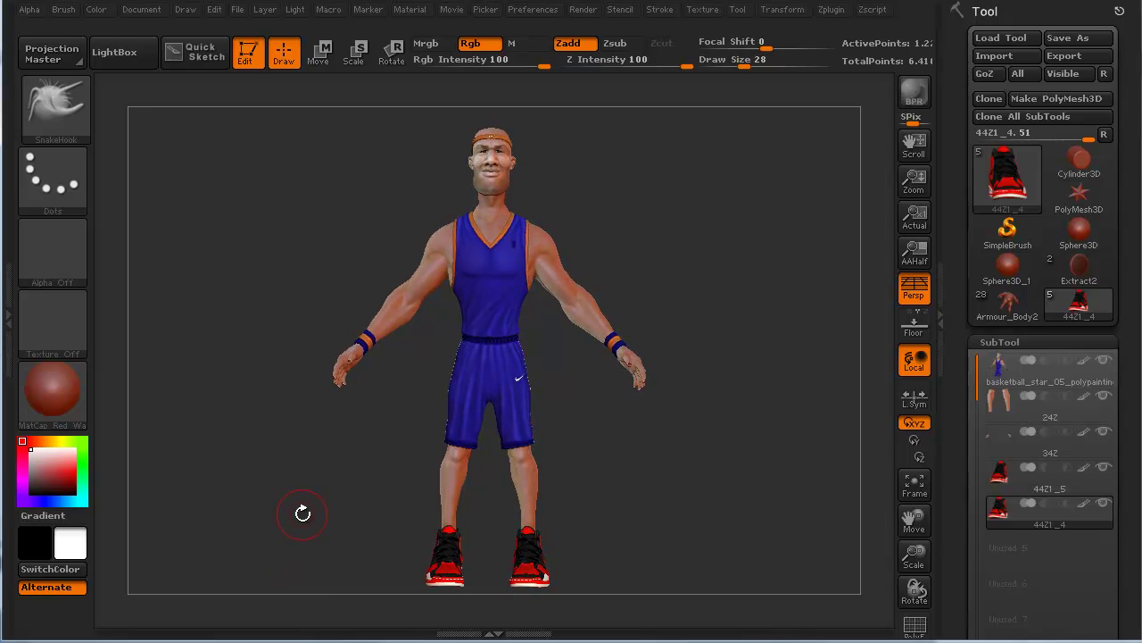